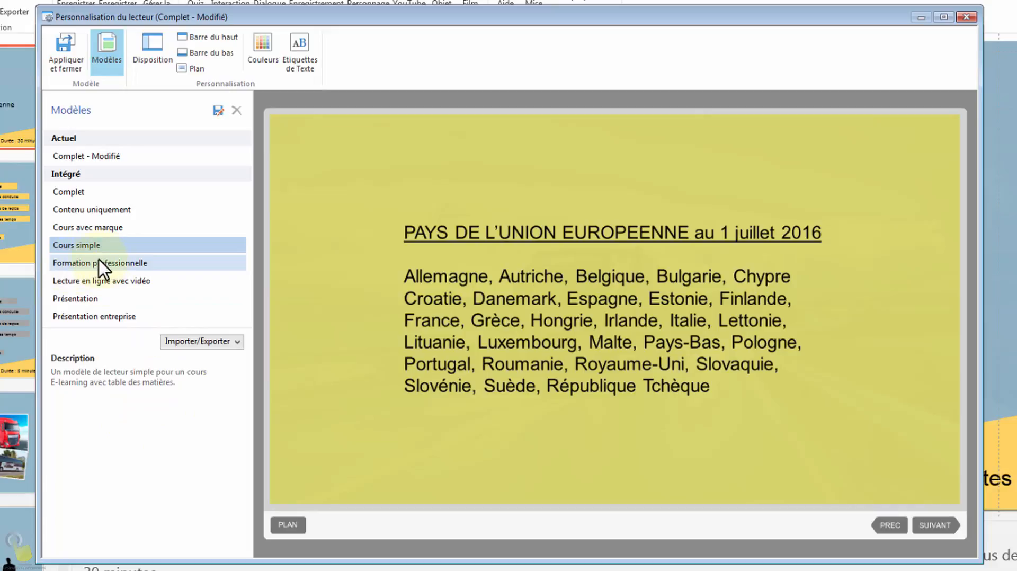
Preview the Formation professionnelle and Lecture en ligne avec vidéo player templates, checking the video template's Plan and Notes views.
{"action": "left_click", "coordinate": [105, 269]}
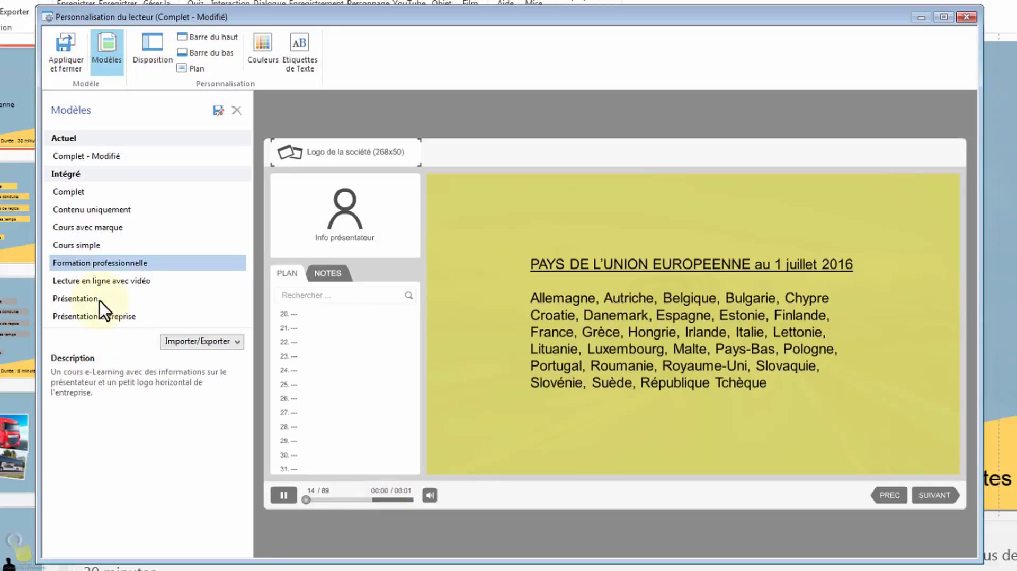
{"action": "left_click", "coordinate": [86, 281]}
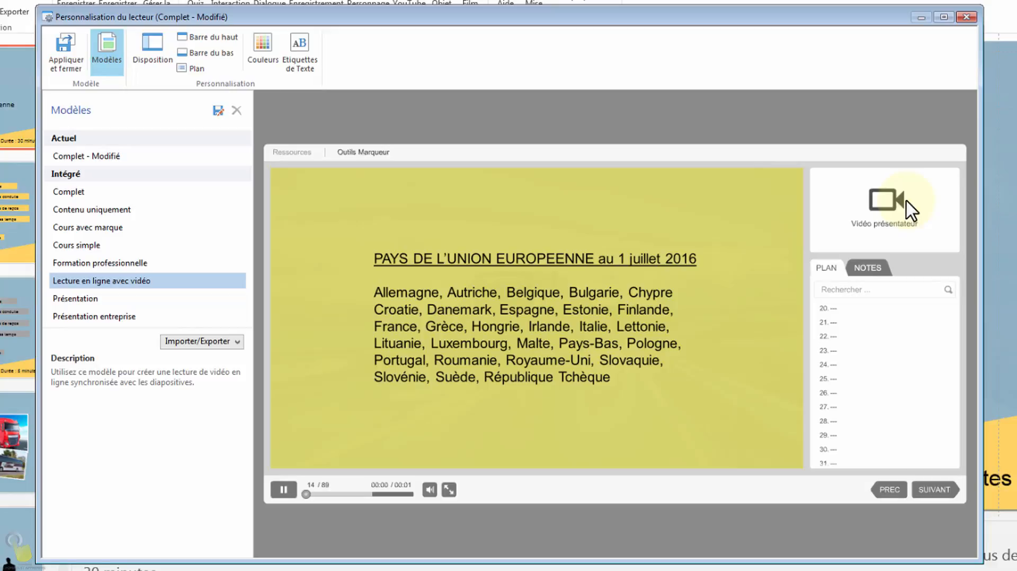
{"action": "left_click", "coordinate": [867, 266]}
{"action": "left_click", "coordinate": [823, 265]}
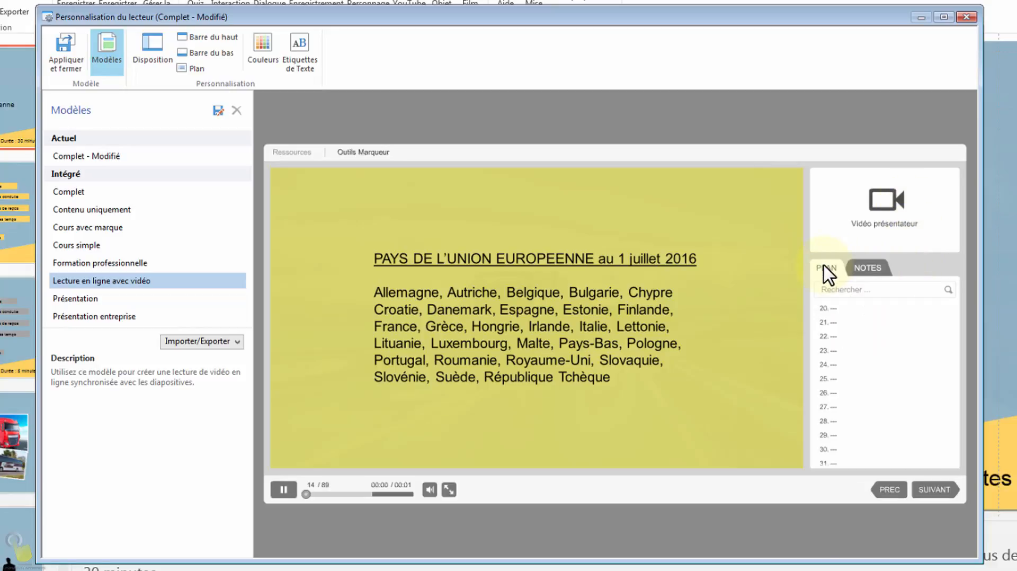
{"action": "left_click", "coordinate": [878, 266]}
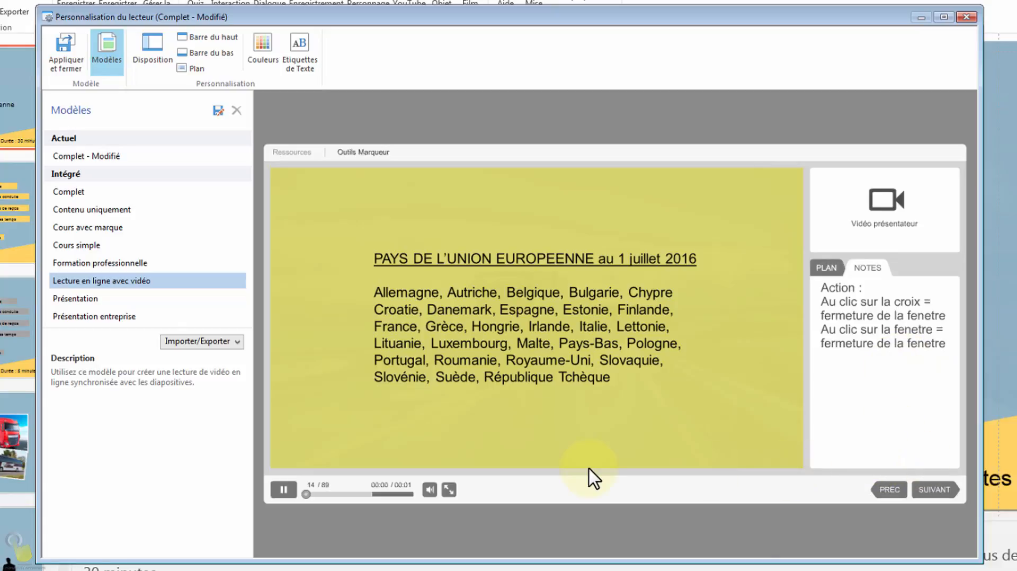
Preview the Présentation template and choose the Présentation entreprise template for the player.
{"action": "left_click", "coordinate": [78, 300]}
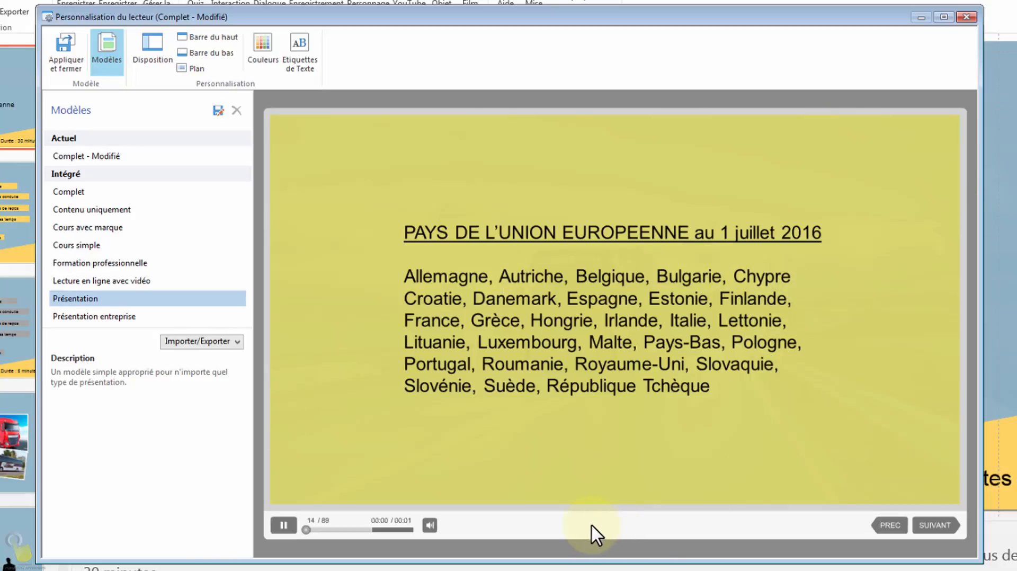
{"action": "left_click", "coordinate": [89, 317]}
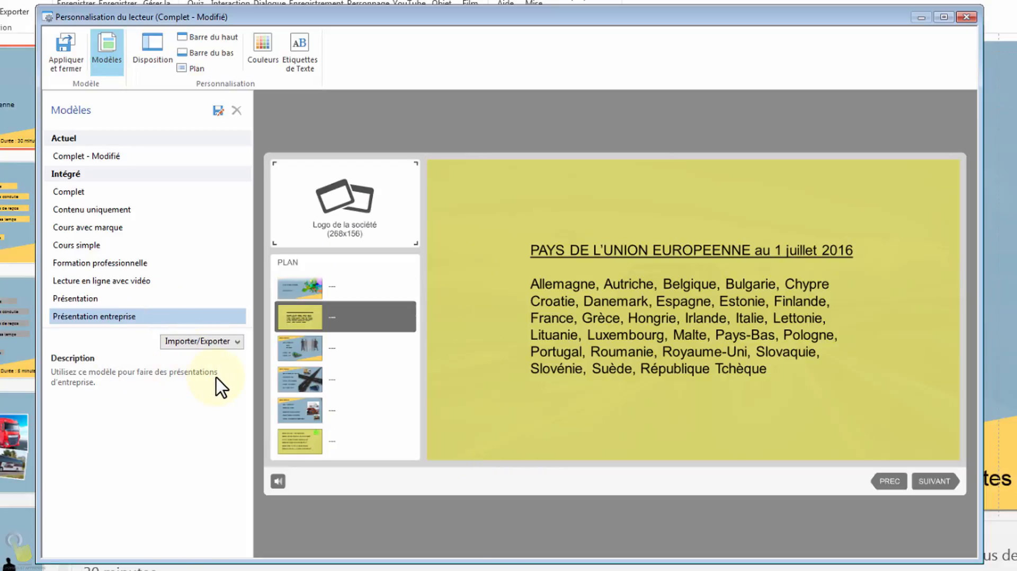
{"action": "left_click", "coordinate": [236, 342]}
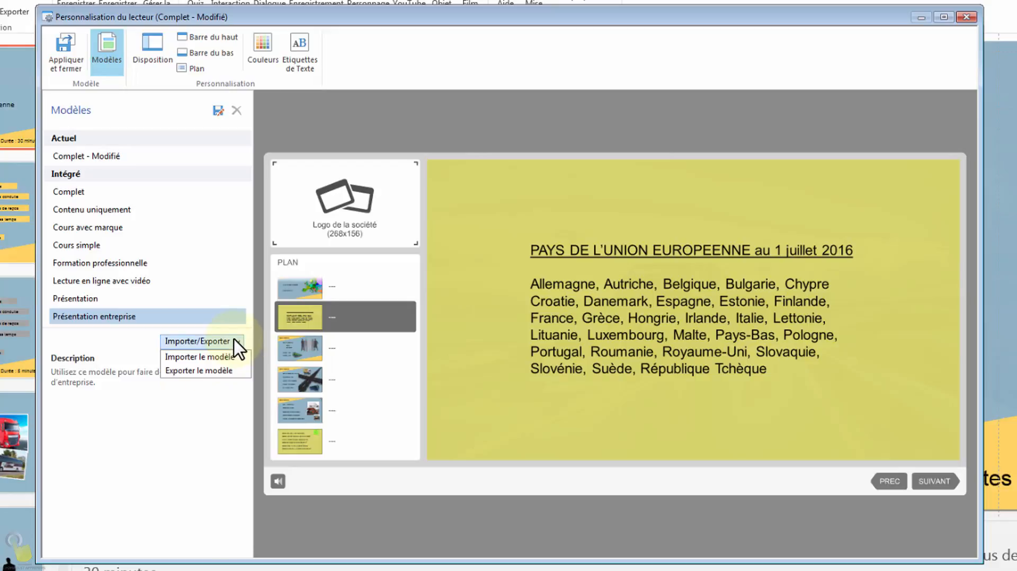
{"action": "left_click", "coordinate": [207, 433]}
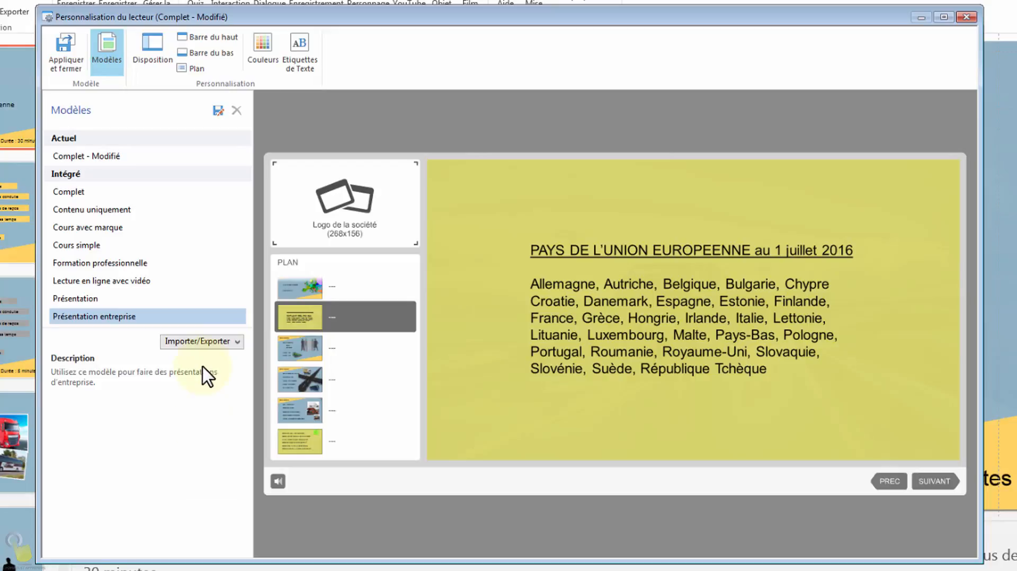
Enable the Barre du haut in the player layout and try the preview with the Barre latérale hidden and shown again.
{"action": "left_click", "coordinate": [154, 52]}
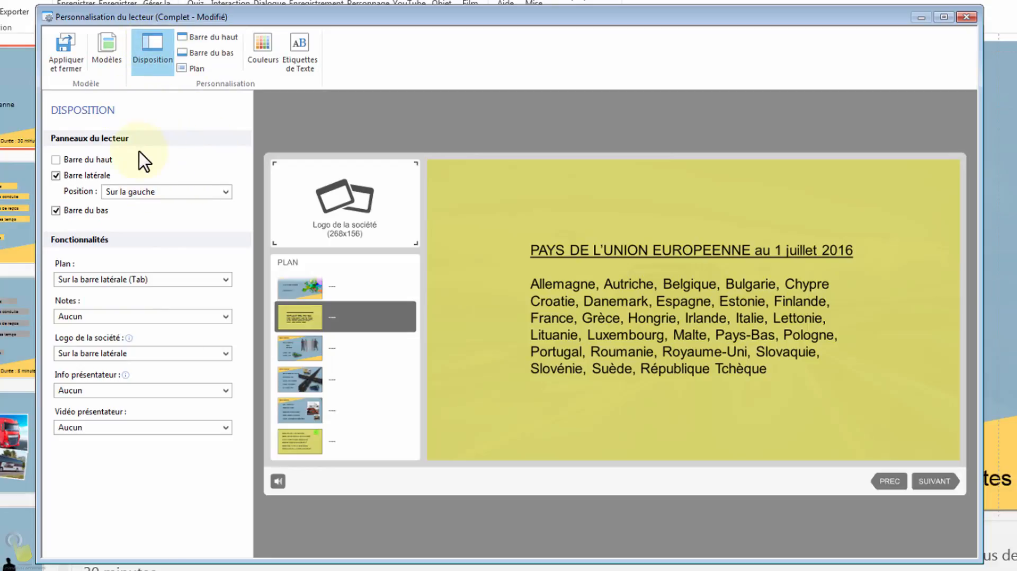
{"action": "left_click", "coordinate": [57, 160]}
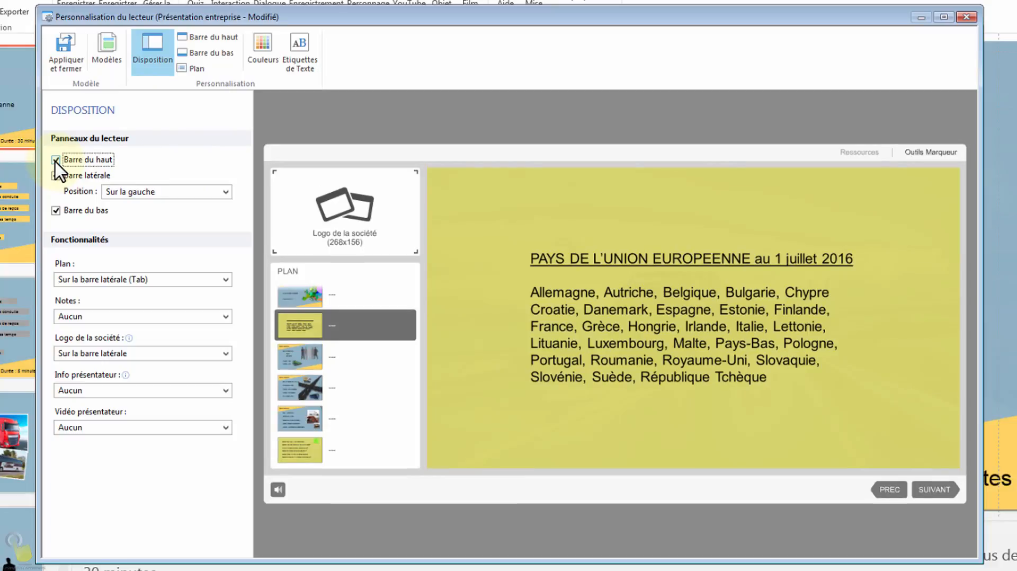
{"action": "left_click", "coordinate": [56, 176]}
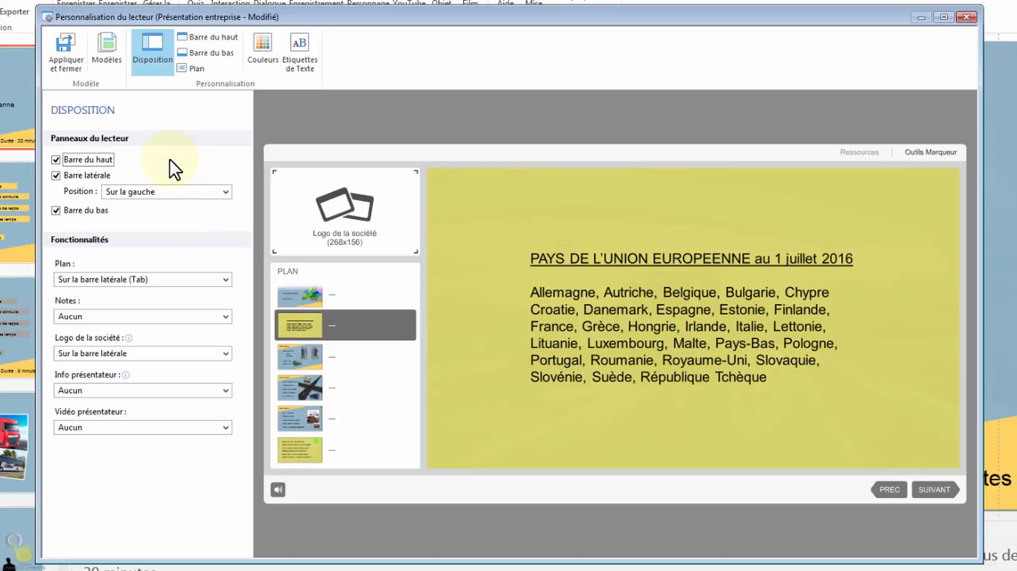
{"action": "left_click", "coordinate": [57, 176]}
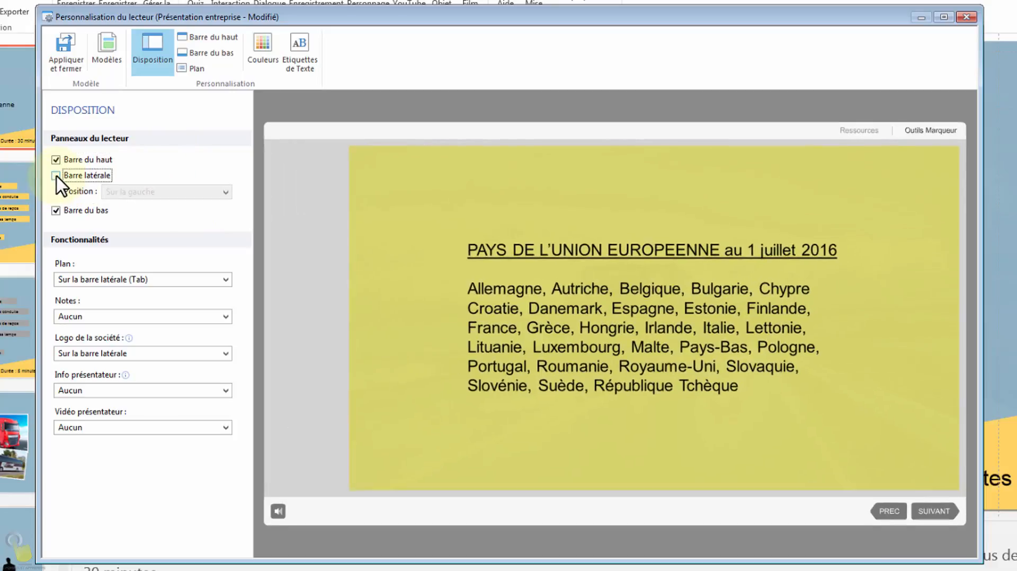
{"action": "left_click", "coordinate": [56, 175]}
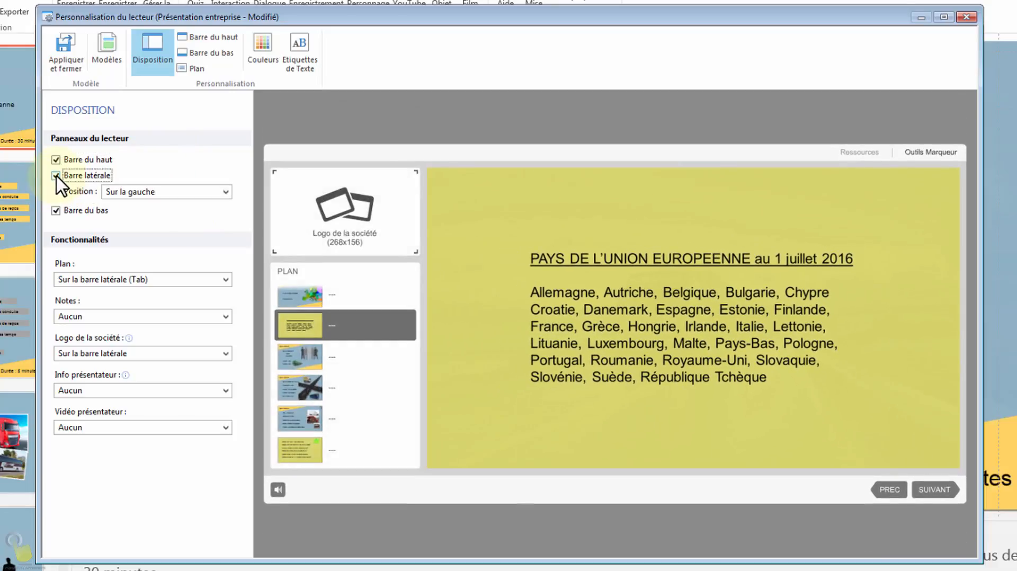
Position the Barre latérale Sur la droite and try the layout with the Barre du bas hidden and restored.
{"action": "left_click", "coordinate": [226, 192]}
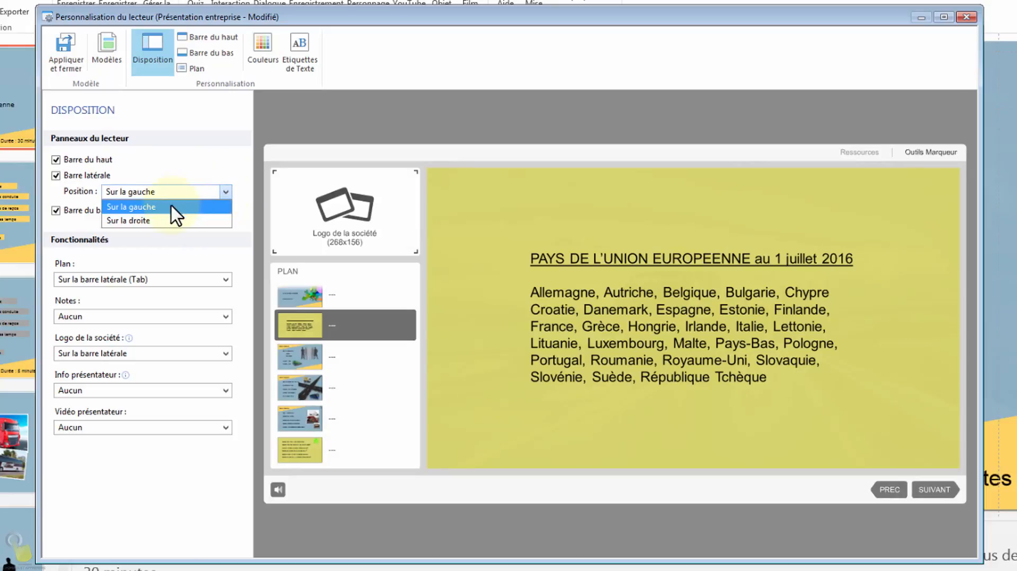
{"action": "left_click", "coordinate": [154, 221]}
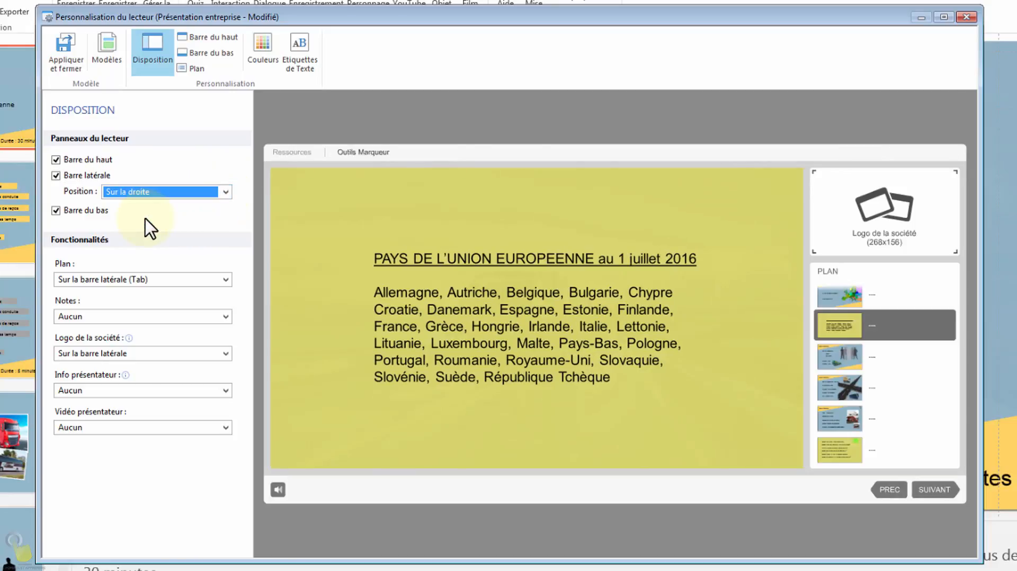
{"action": "left_click", "coordinate": [56, 211]}
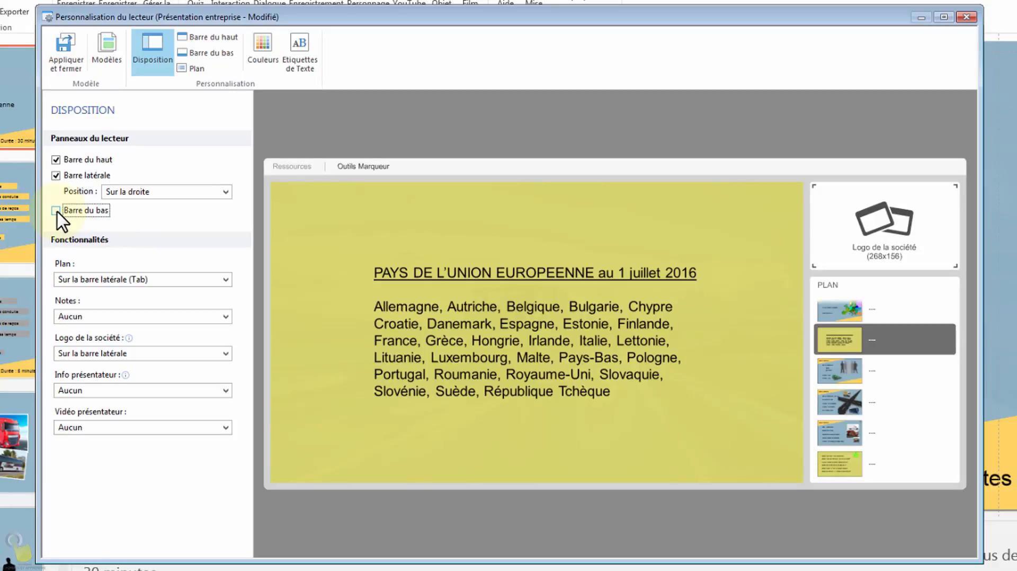
{"action": "left_click", "coordinate": [56, 211]}
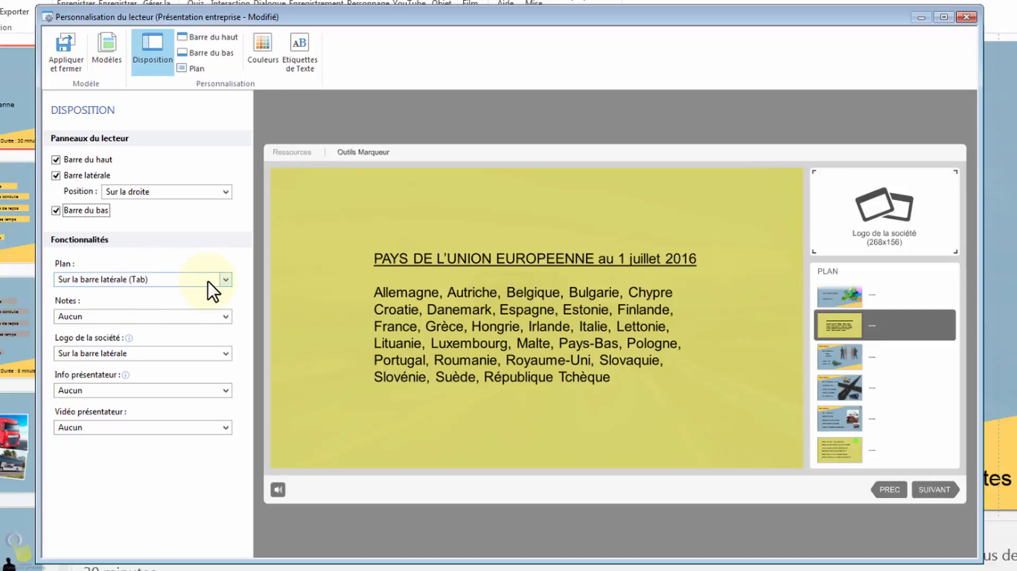
Try placing the Plan Sur la barre du haut (Popup), and return it to Sur la barre latérale (Tab).
{"action": "left_click", "coordinate": [225, 281]}
{"action": "left_click", "coordinate": [102, 294]}
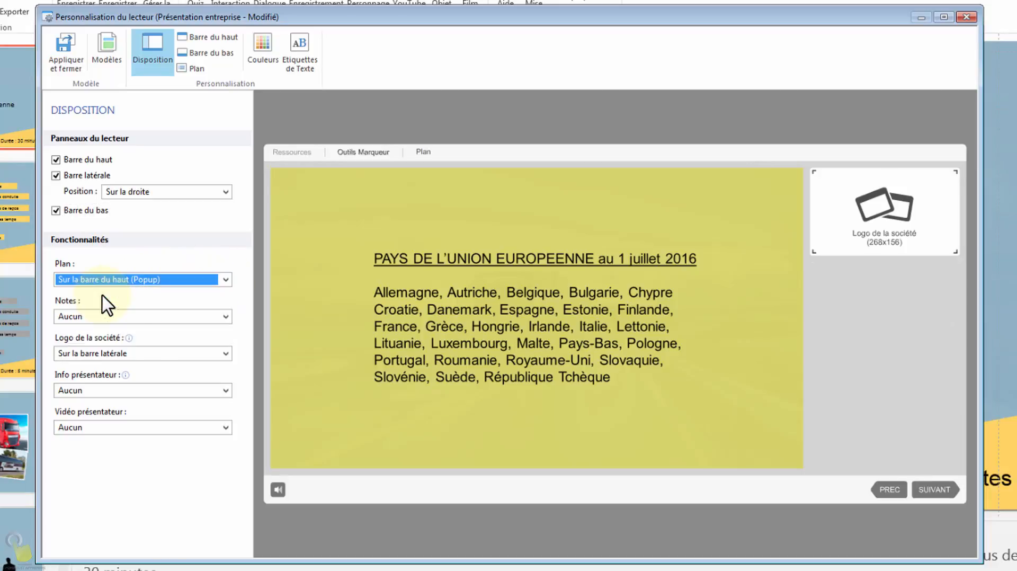
{"action": "left_click", "coordinate": [225, 280]}
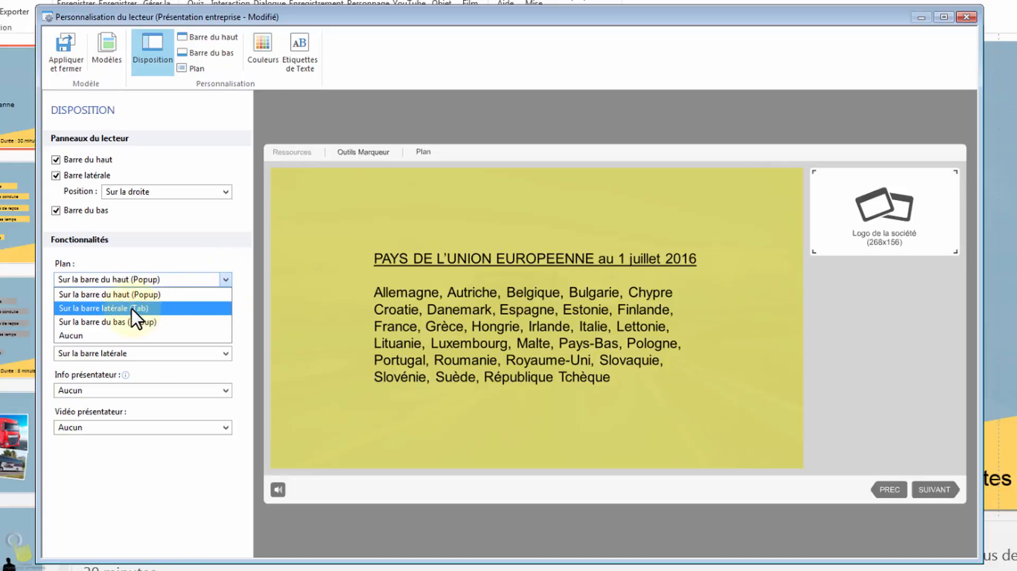
{"action": "left_click", "coordinate": [136, 308]}
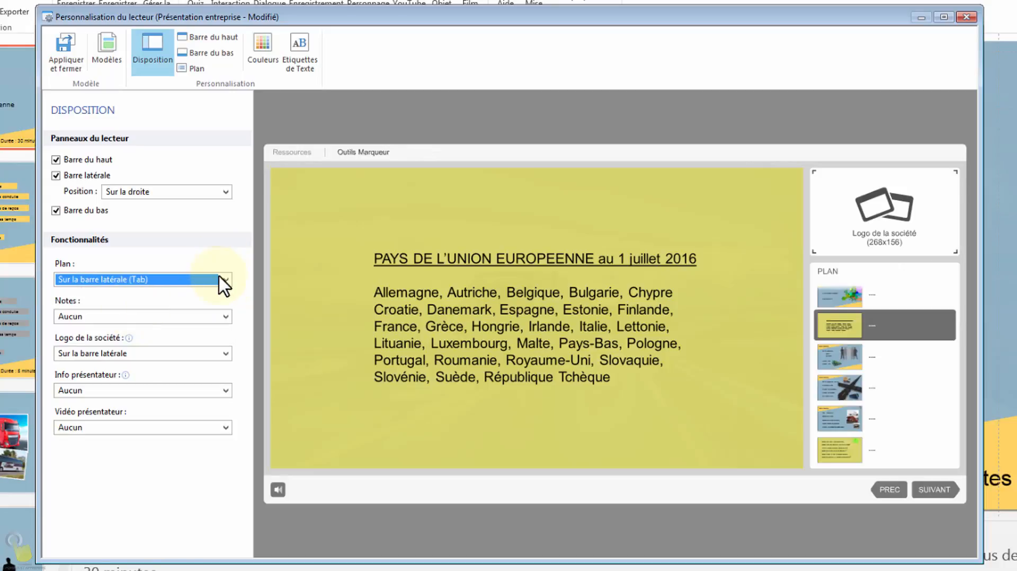
Place the Plan Sur la barre du bas (Popup) and test opening and closing its popup in the preview.
{"action": "left_click", "coordinate": [225, 281]}
{"action": "left_click", "coordinate": [140, 322]}
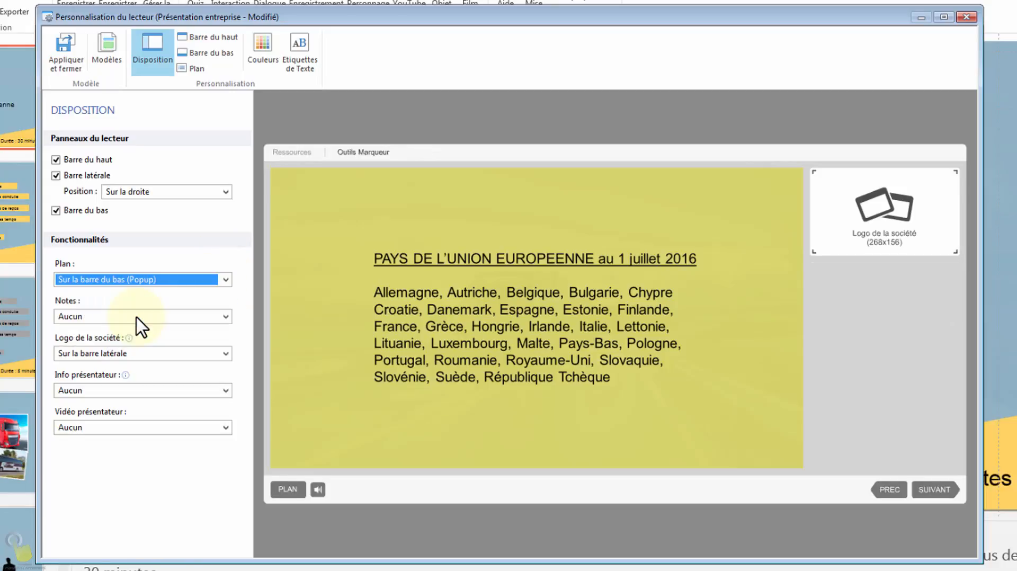
{"action": "left_click", "coordinate": [287, 489]}
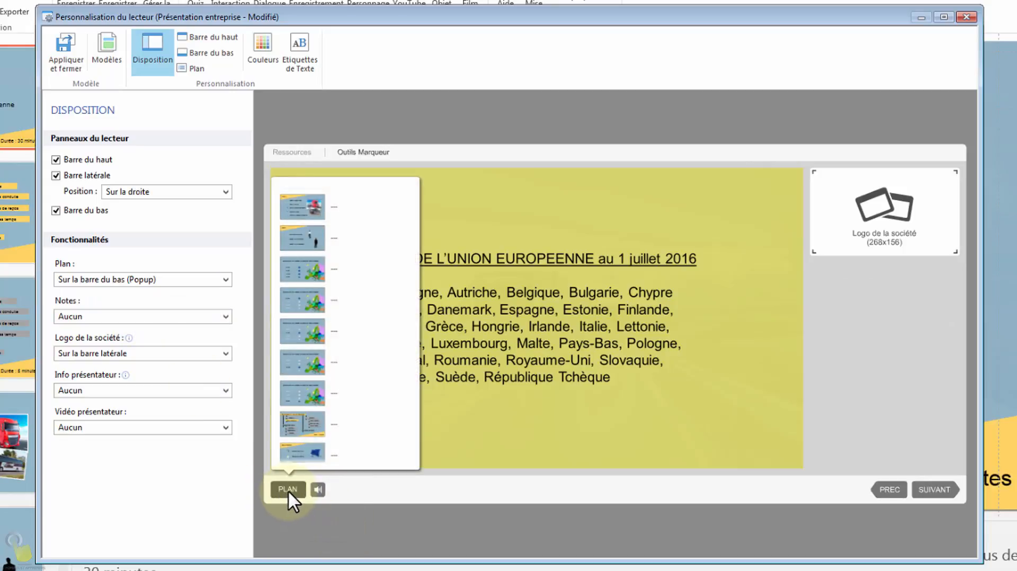
{"action": "left_click", "coordinate": [287, 489]}
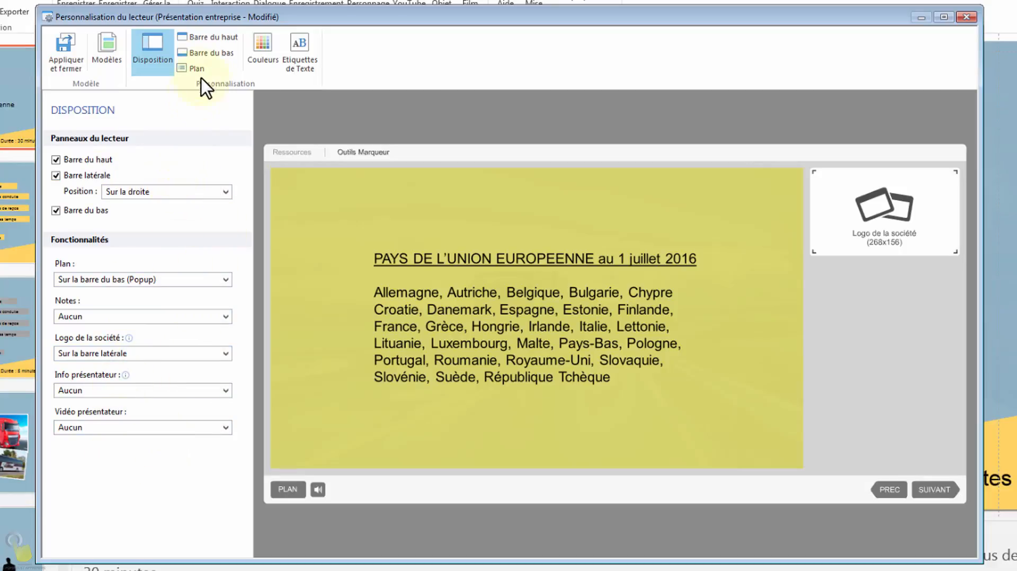
Add the Info présentateur, Notes and Plan buttons to the player's Barre du haut.
{"action": "left_click", "coordinate": [205, 39]}
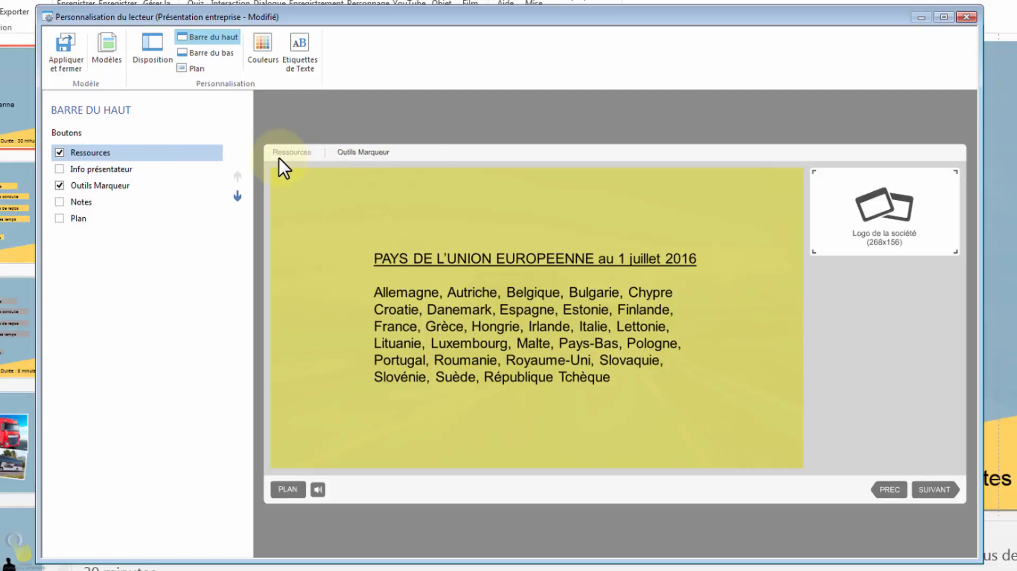
{"action": "left_click", "coordinate": [162, 44]}
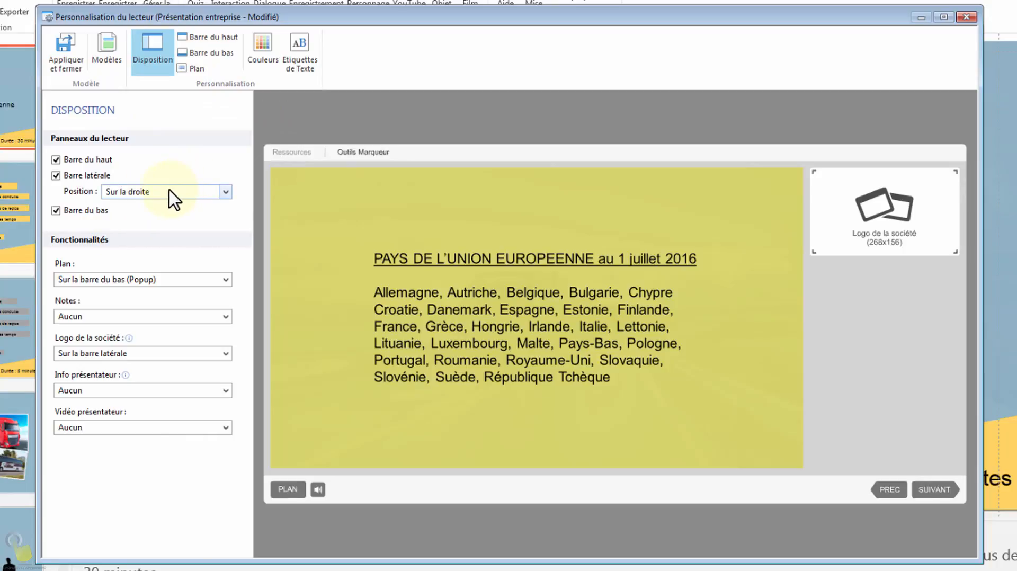
{"action": "left_click", "coordinate": [301, 152]}
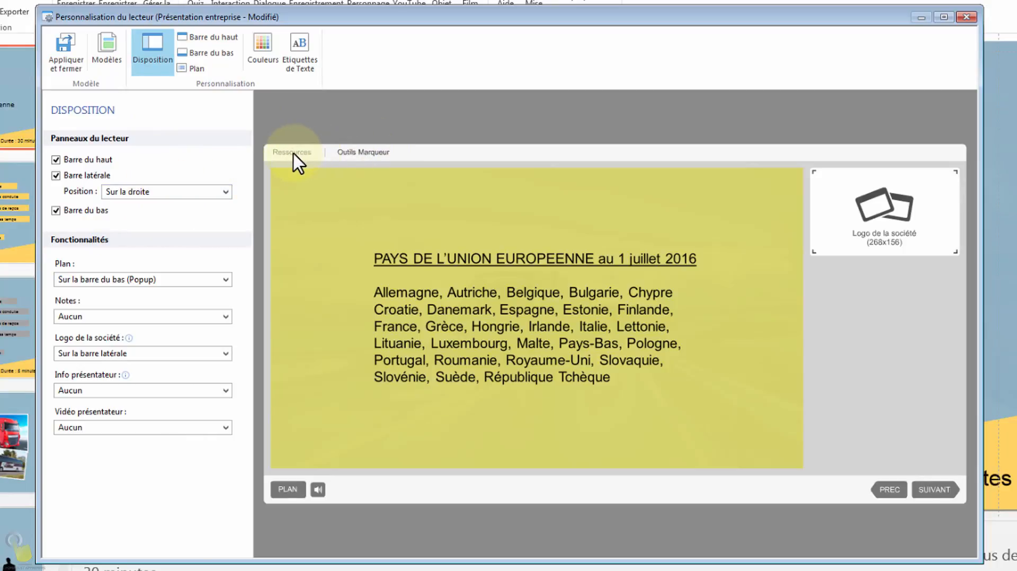
{"action": "left_click", "coordinate": [205, 39]}
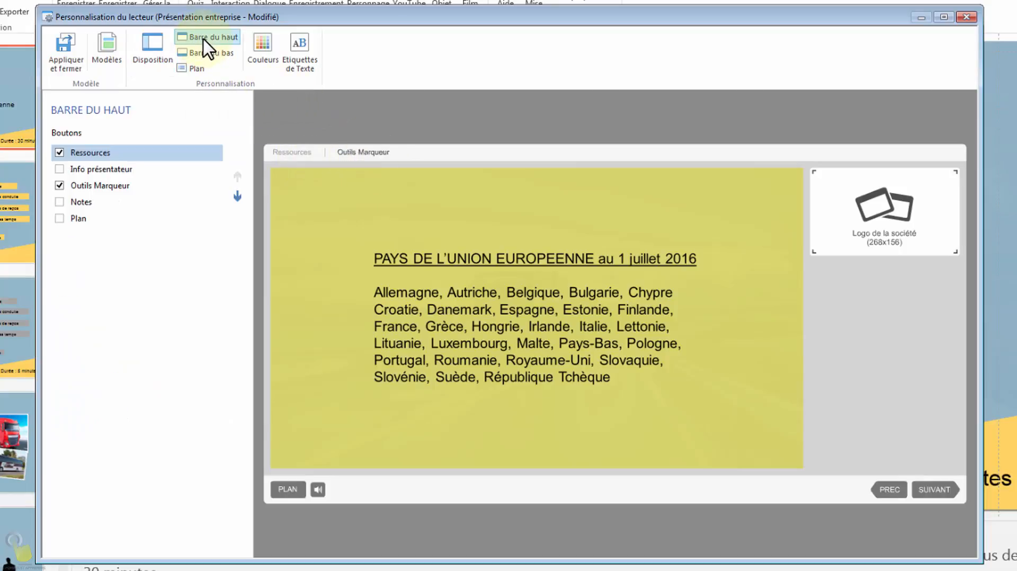
{"action": "left_click", "coordinate": [60, 169]}
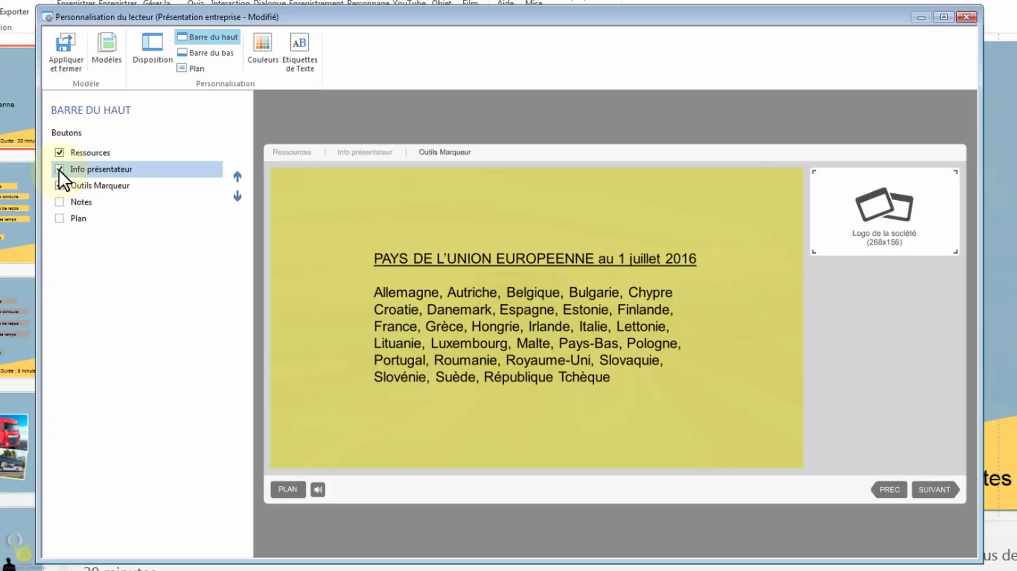
{"action": "left_click", "coordinate": [60, 202]}
{"action": "left_click", "coordinate": [59, 218]}
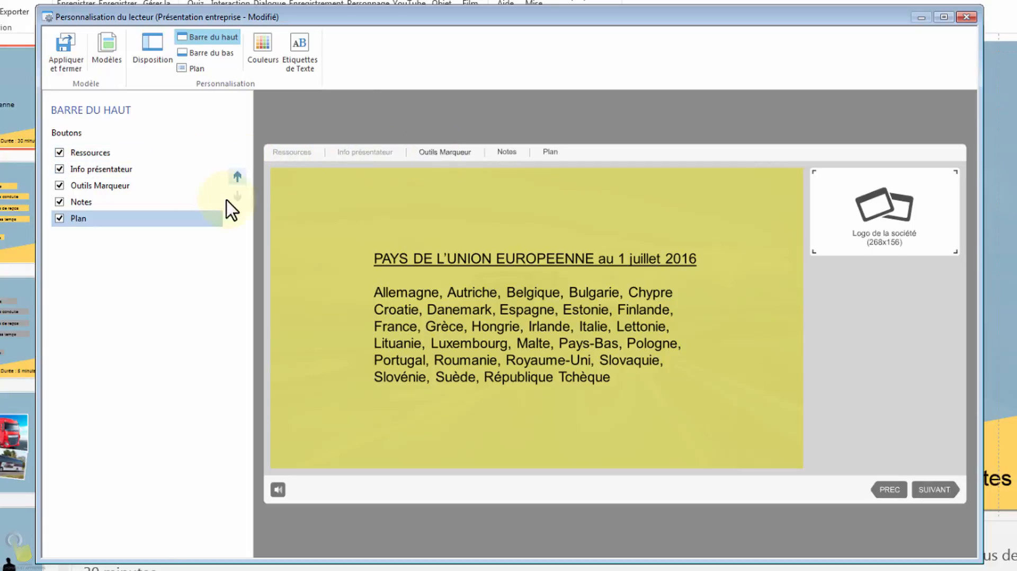
Reorder the Barre du haut buttons so that Notes comes first, ahead of Ressources.
{"action": "left_click", "coordinate": [85, 204]}
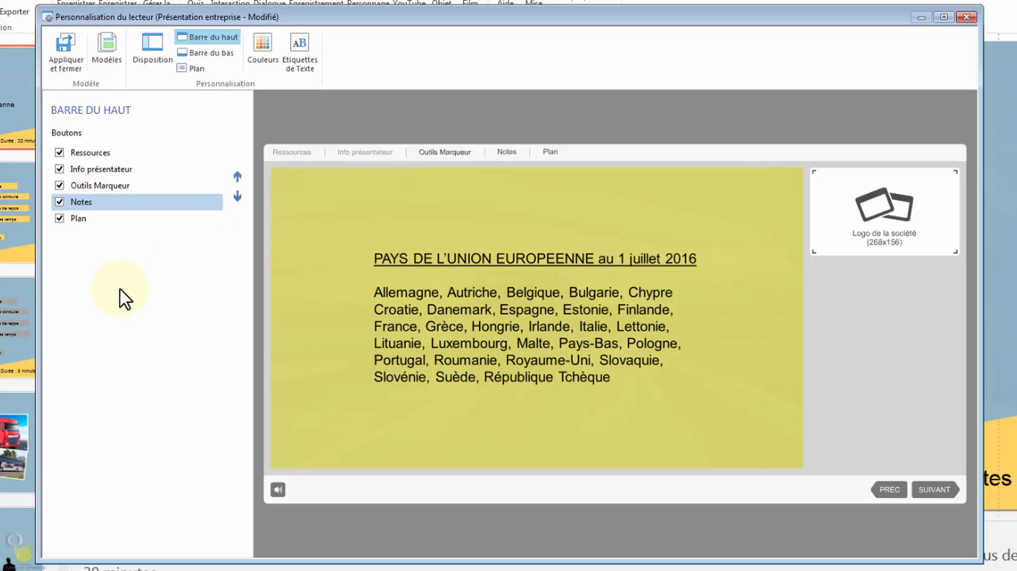
{"action": "left_click", "coordinate": [238, 176]}
{"action": "left_click", "coordinate": [238, 175]}
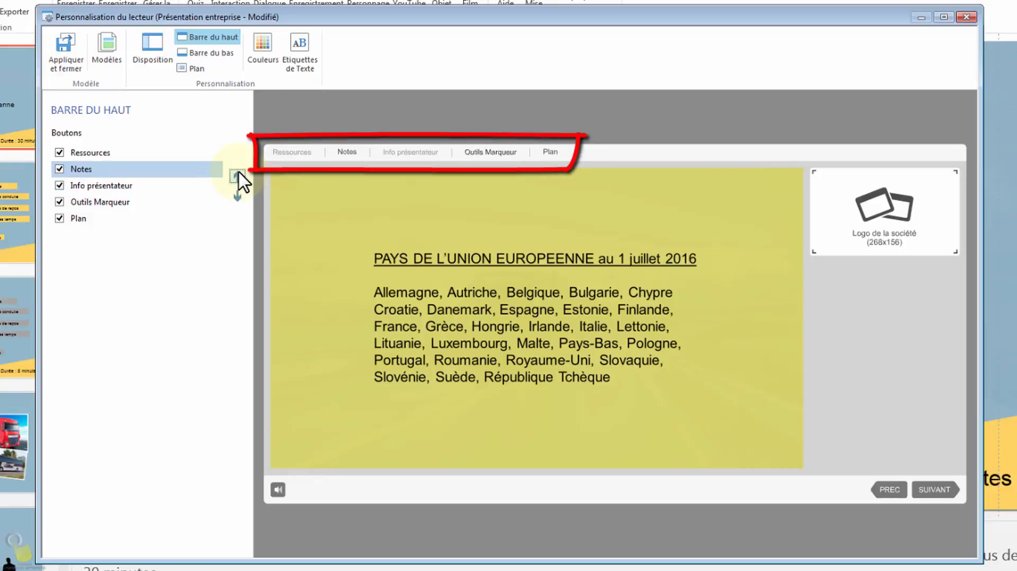
{"action": "left_click", "coordinate": [238, 176]}
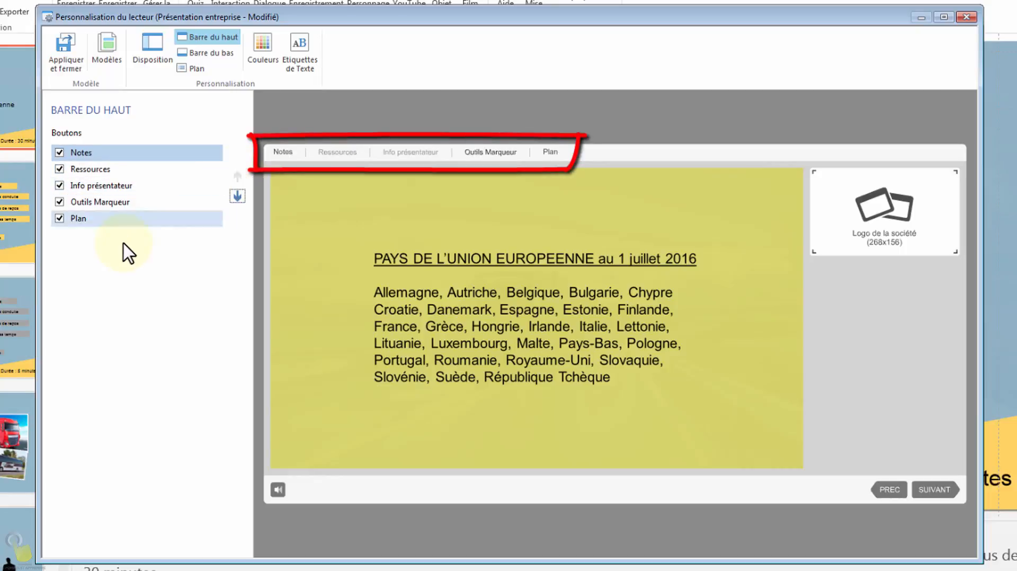
Move the Plan button up to second place in the Barre du haut, directly after Notes.
{"action": "left_click", "coordinate": [89, 218]}
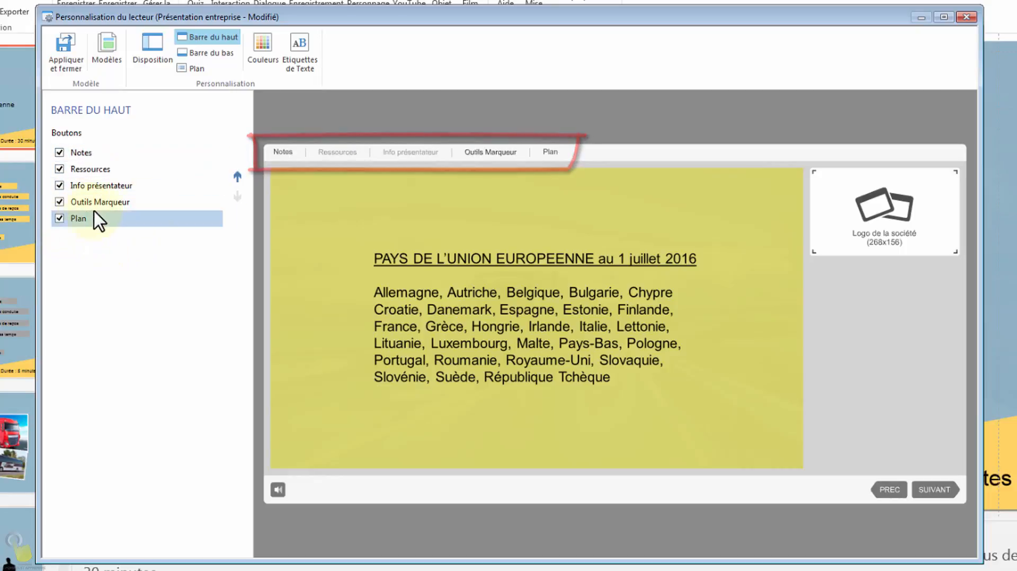
{"action": "left_click", "coordinate": [238, 175]}
{"action": "left_click", "coordinate": [237, 176]}
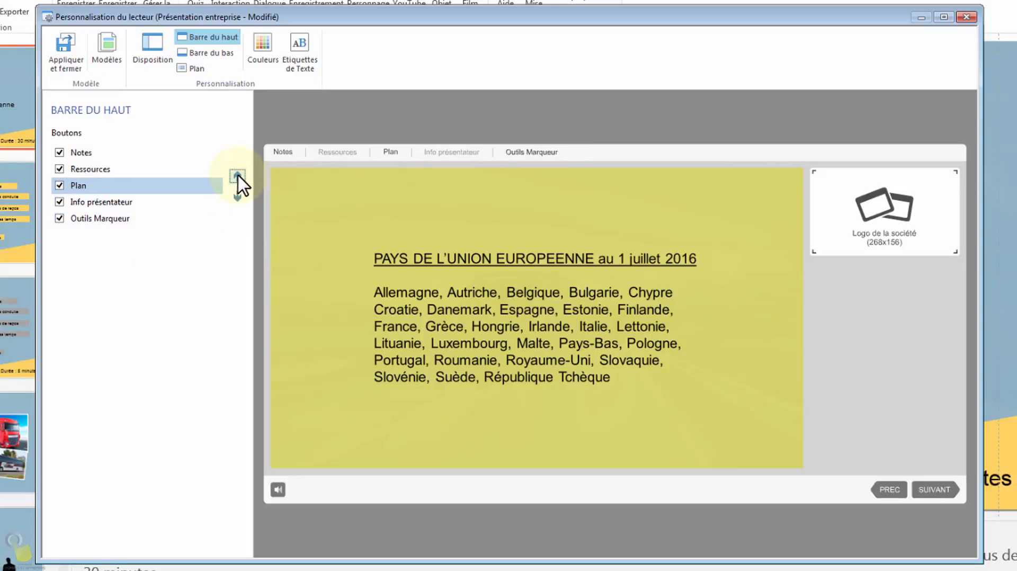
{"action": "left_click", "coordinate": [237, 176]}
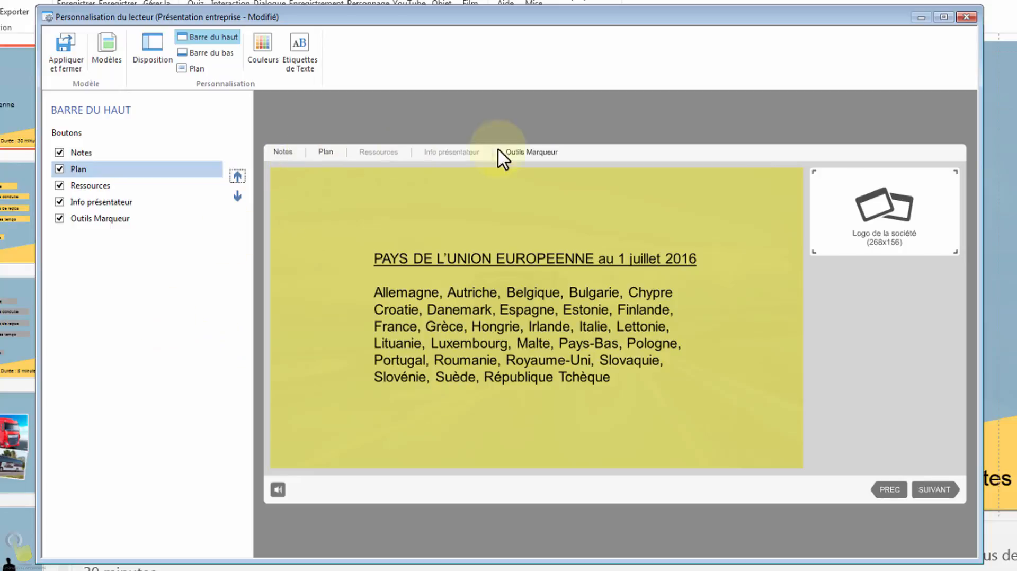
In the Barre du bas, activate the barre de recherche, test its slider, and add the Lecture/Pause, Relire and plein écran buttons.
{"action": "left_click", "coordinate": [208, 53]}
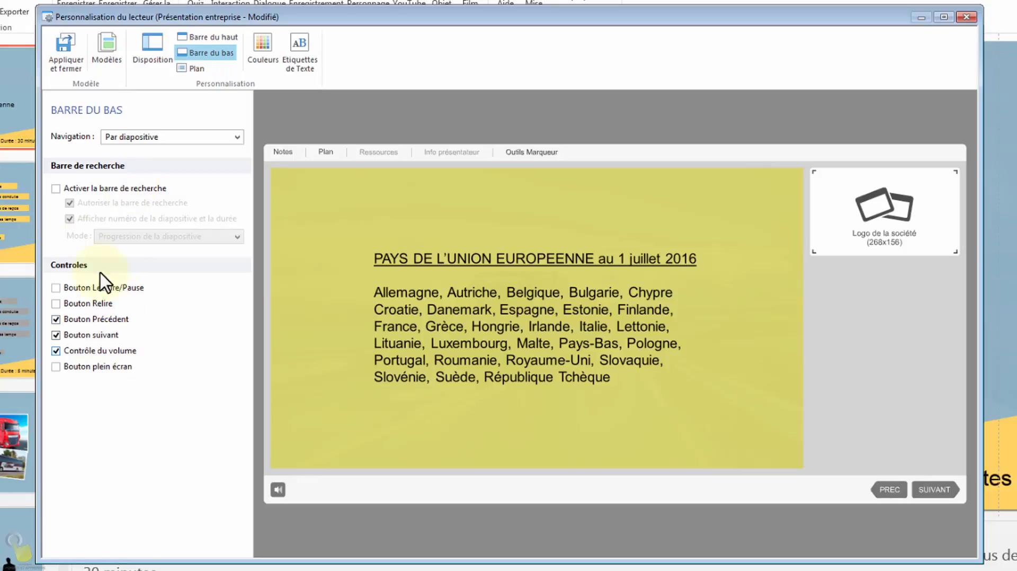
{"action": "left_click", "coordinate": [56, 189]}
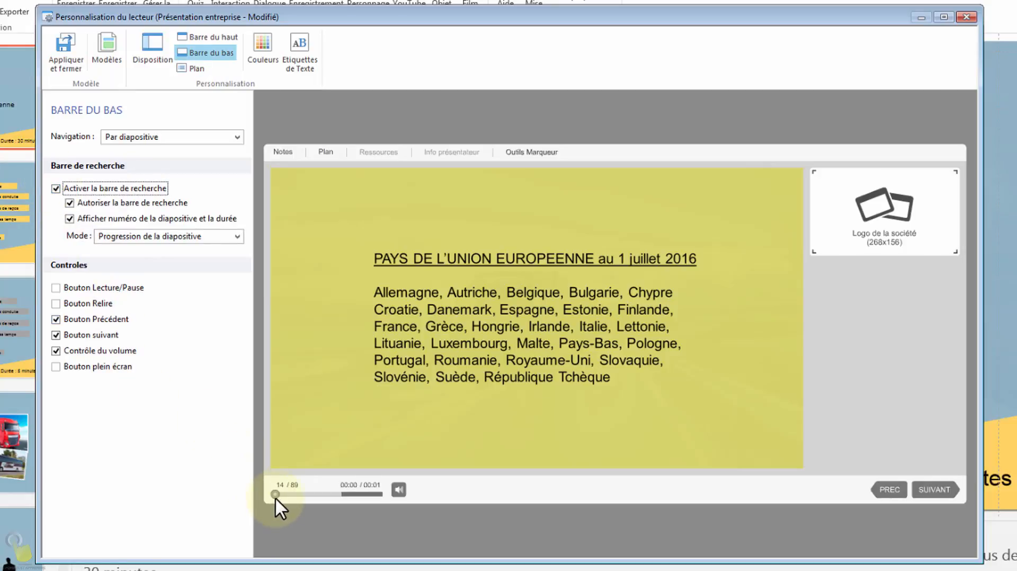
{"action": "left_click_drag", "start_coordinate": [275, 494], "coordinate": [284, 495]}
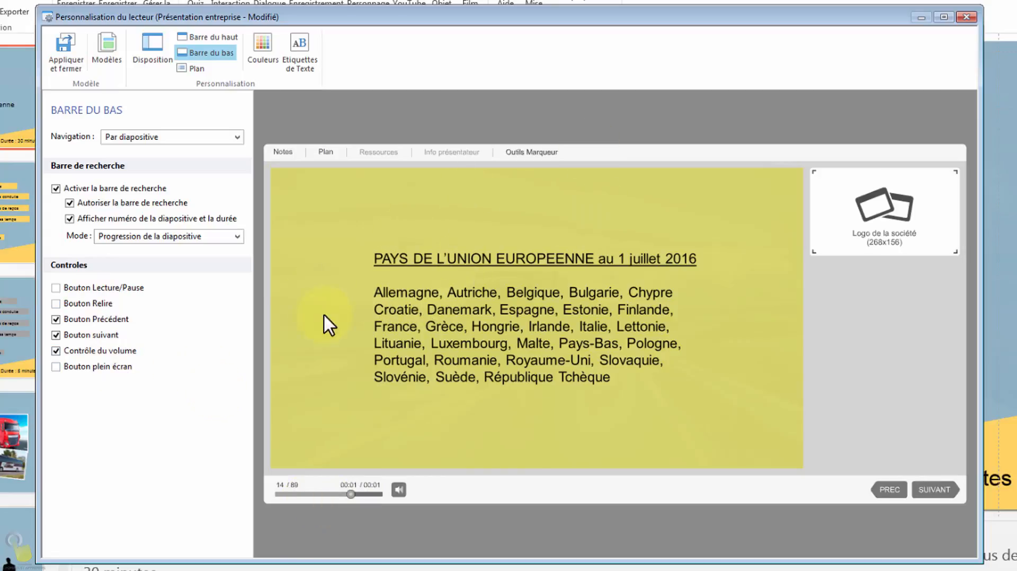
{"action": "left_click", "coordinate": [56, 288]}
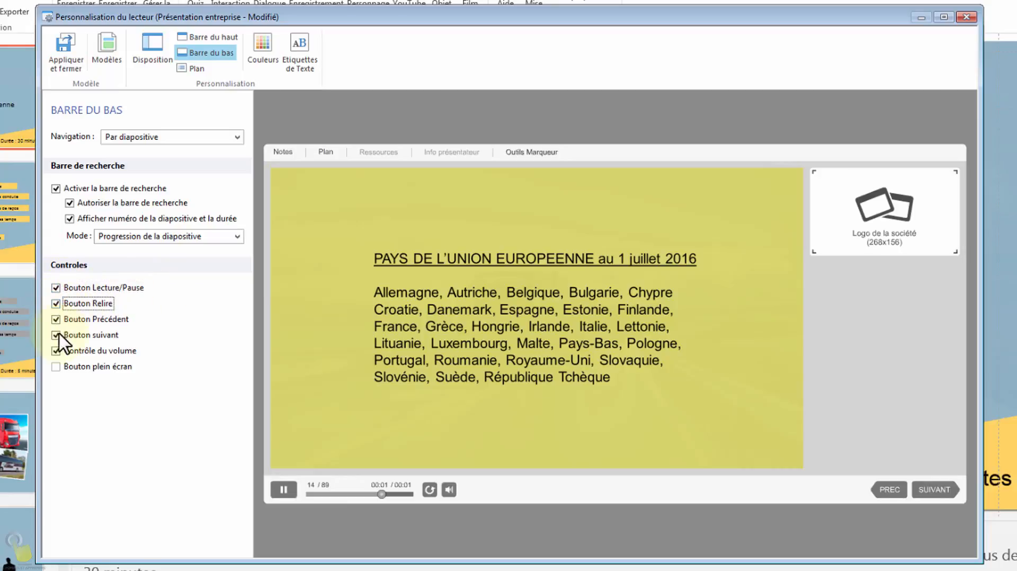
{"action": "left_click", "coordinate": [56, 367]}
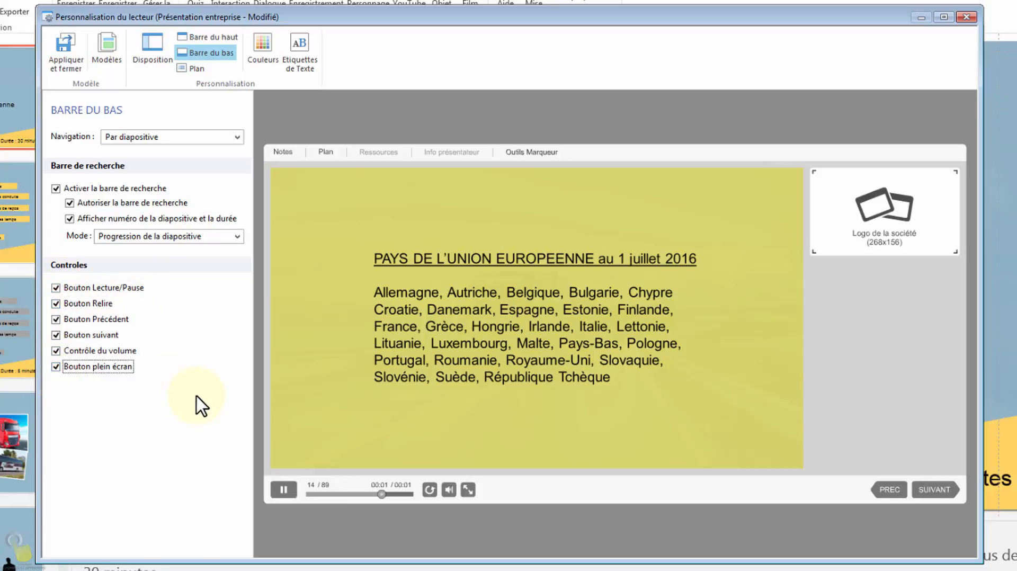
Turn off the slide thumbnails (Afficher les miniatures des diapositives) in the Plan settings.
{"action": "left_click", "coordinate": [195, 68]}
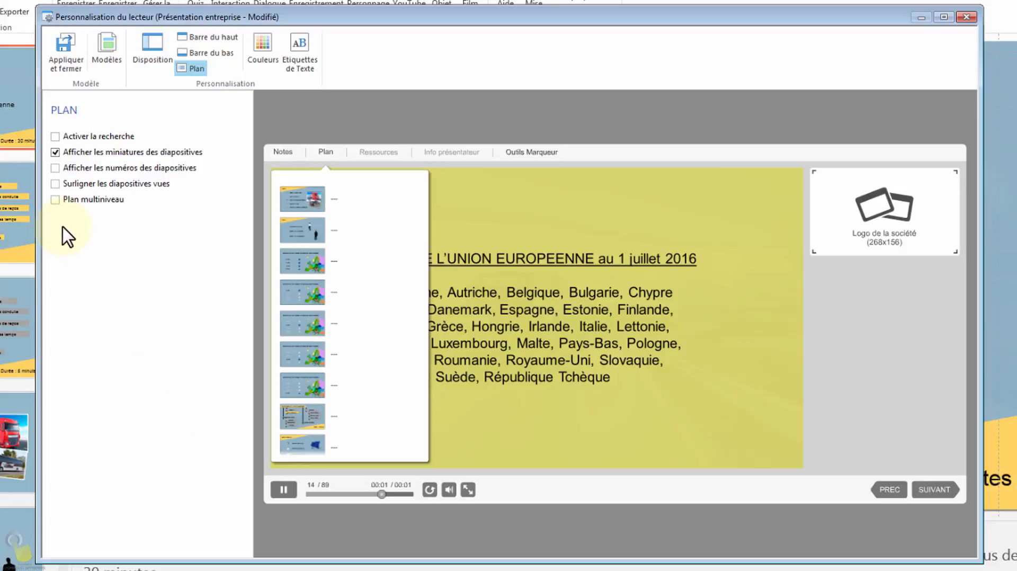
{"action": "left_click", "coordinate": [55, 151]}
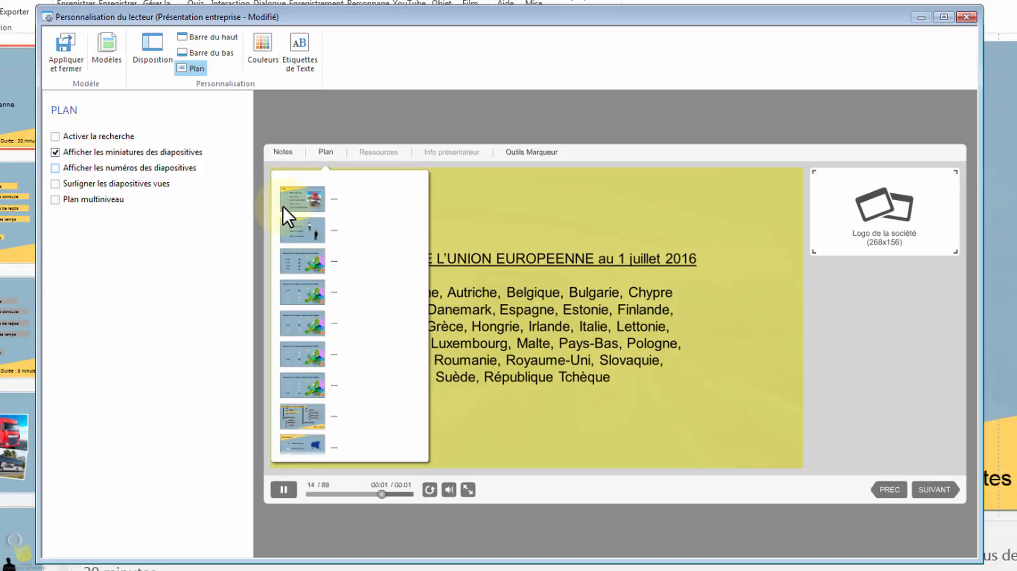
{"action": "left_click", "coordinate": [53, 152]}
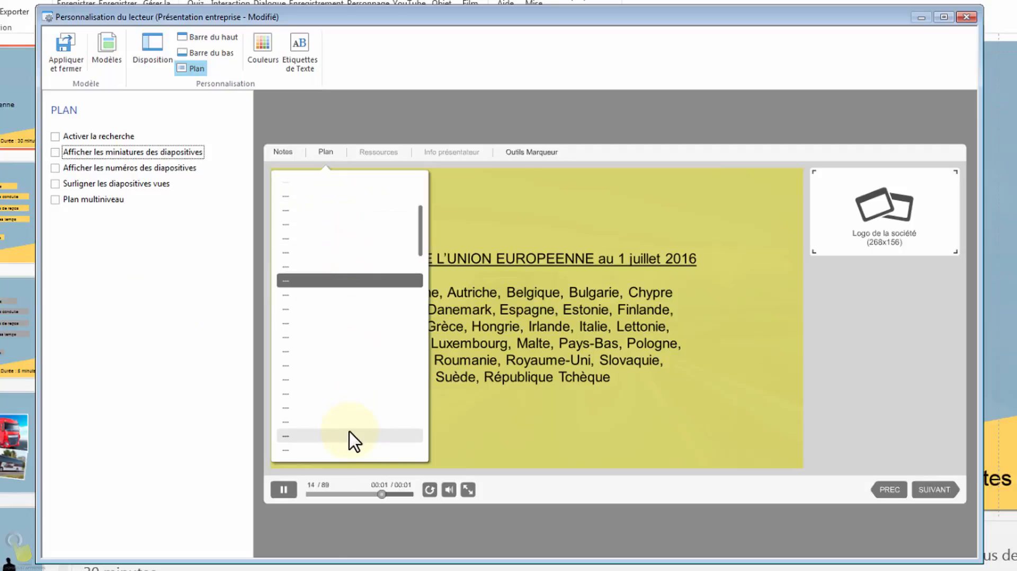
Show the player's Couleurs settings and go back two slides in the preview, to the Champs d'application slide listing the Directives.
{"action": "left_click", "coordinate": [263, 51]}
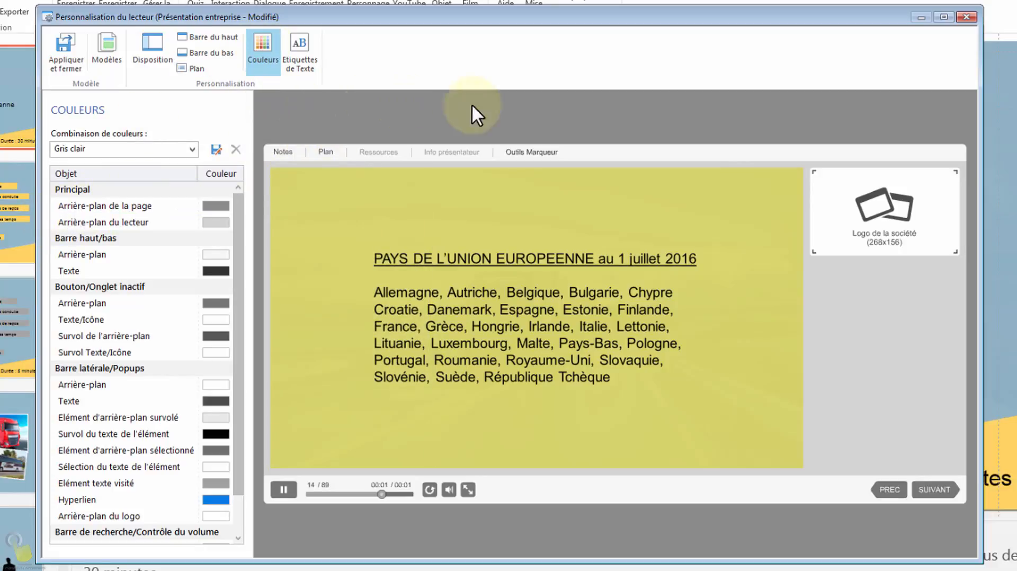
{"action": "left_click", "coordinate": [899, 490]}
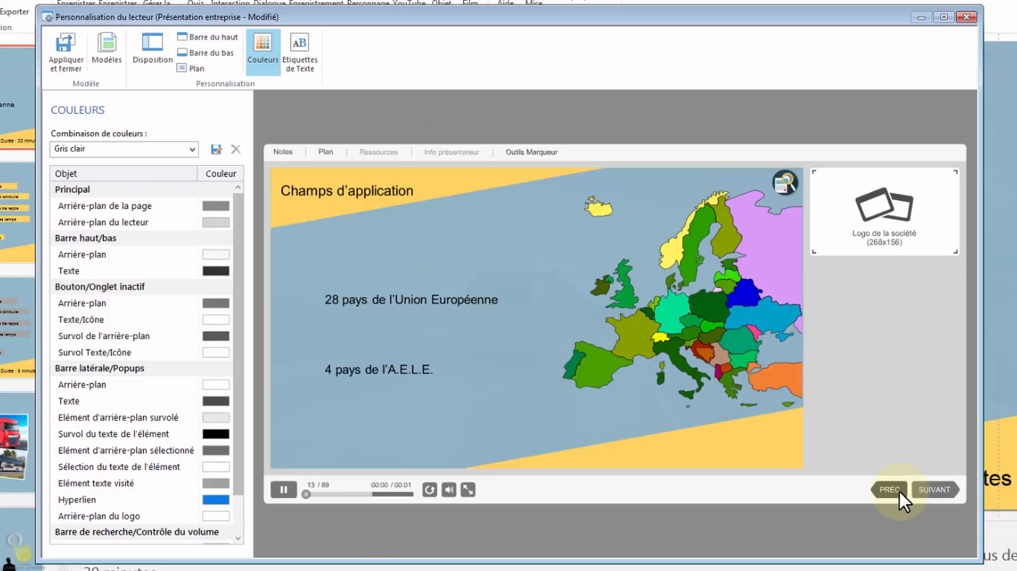
{"action": "left_click", "coordinate": [898, 490]}
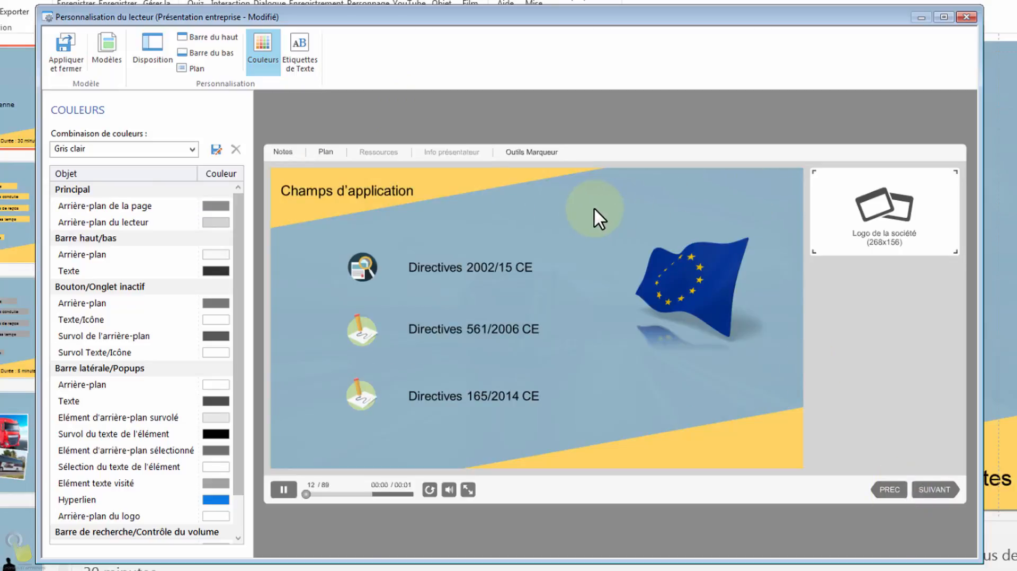
{"action": "left_click", "coordinate": [217, 208]}
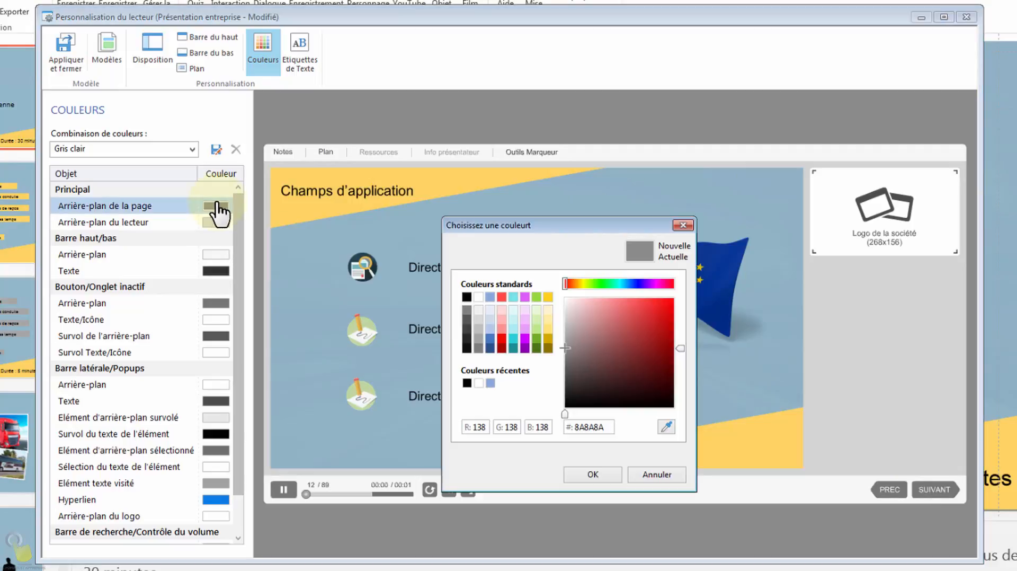
{"action": "left_click", "coordinate": [666, 427]}
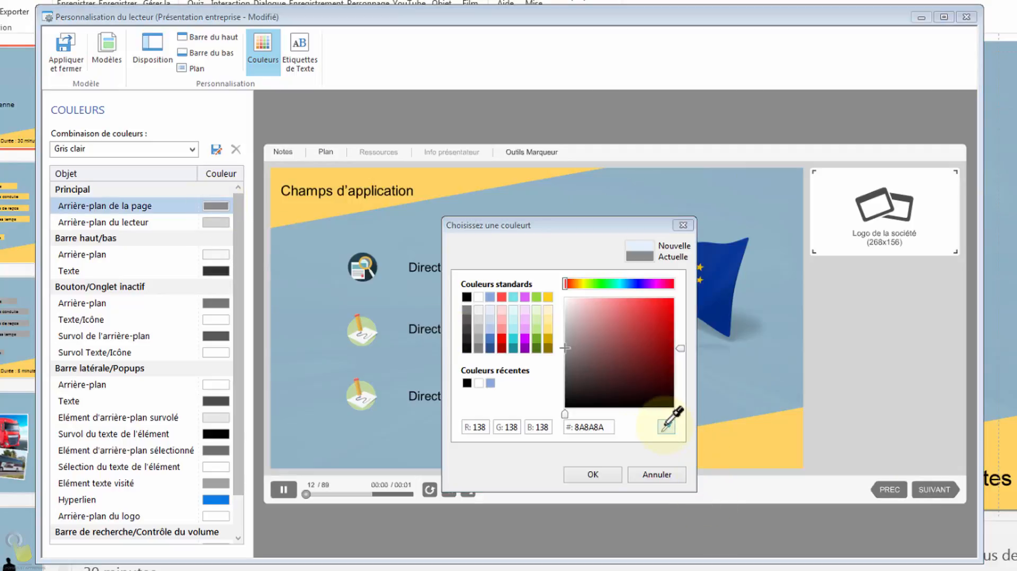
{"action": "left_click", "coordinate": [611, 188]}
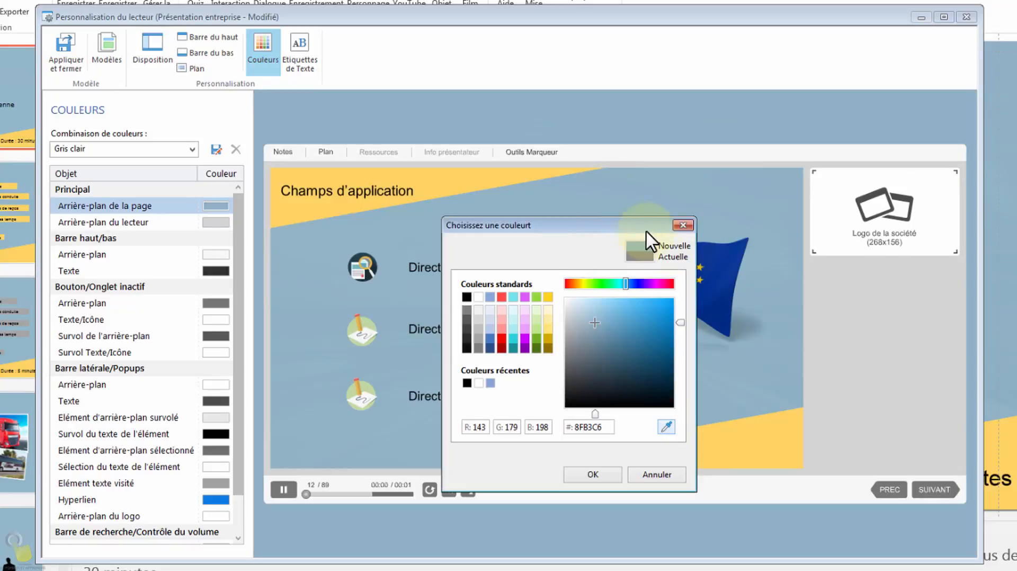
{"action": "left_click", "coordinate": [683, 225]}
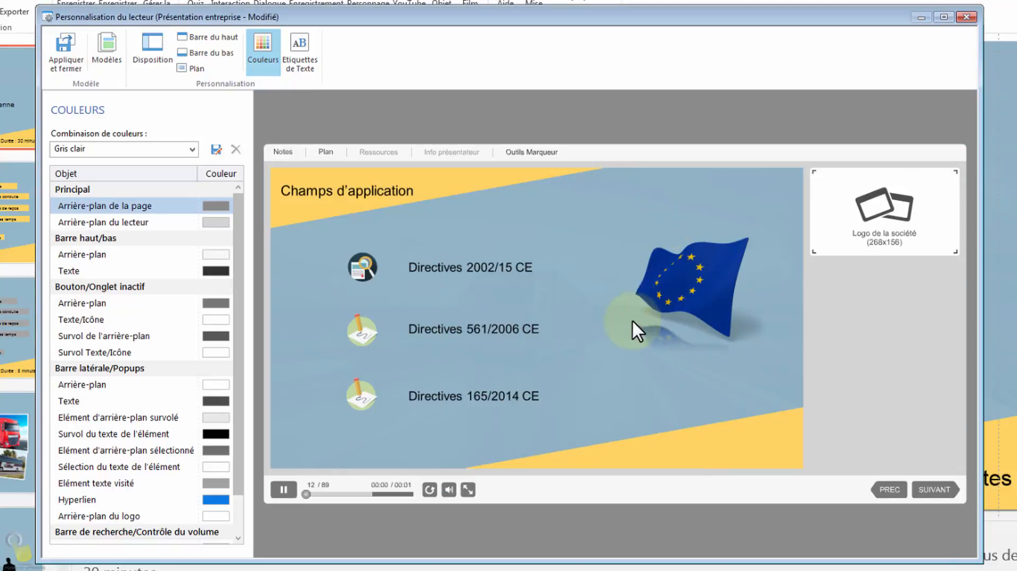
Set the Arrière-plan de la page color to the slide's blue, 90B3C6, by sampling it from the preview.
{"action": "left_click", "coordinate": [216, 206]}
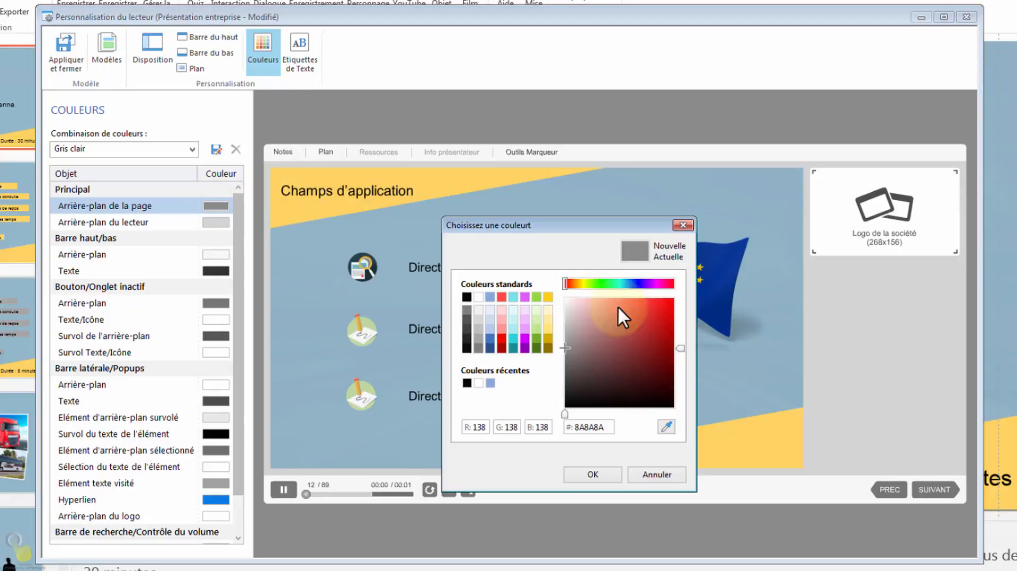
{"action": "left_click", "coordinate": [666, 426]}
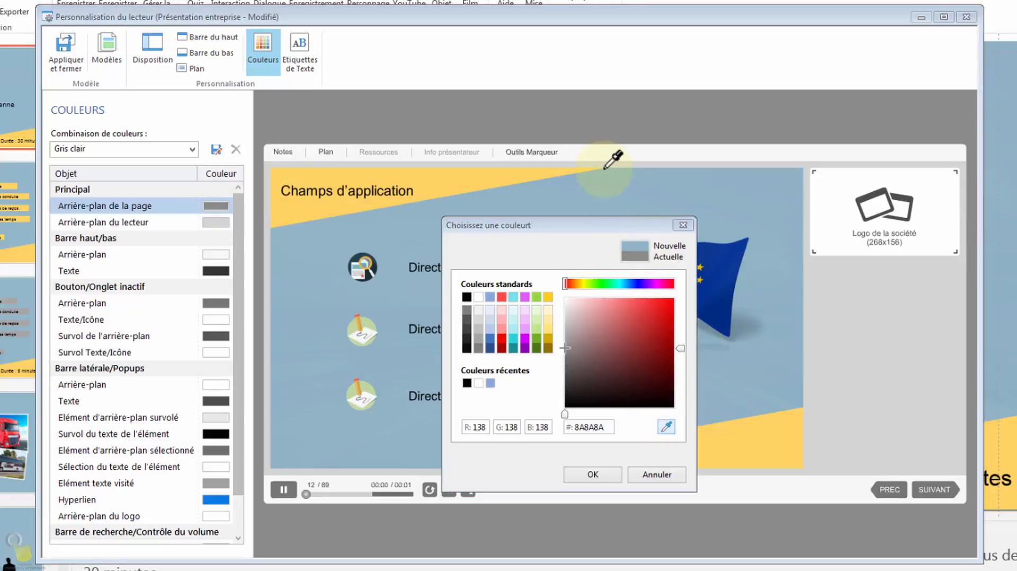
{"action": "left_click", "coordinate": [607, 189]}
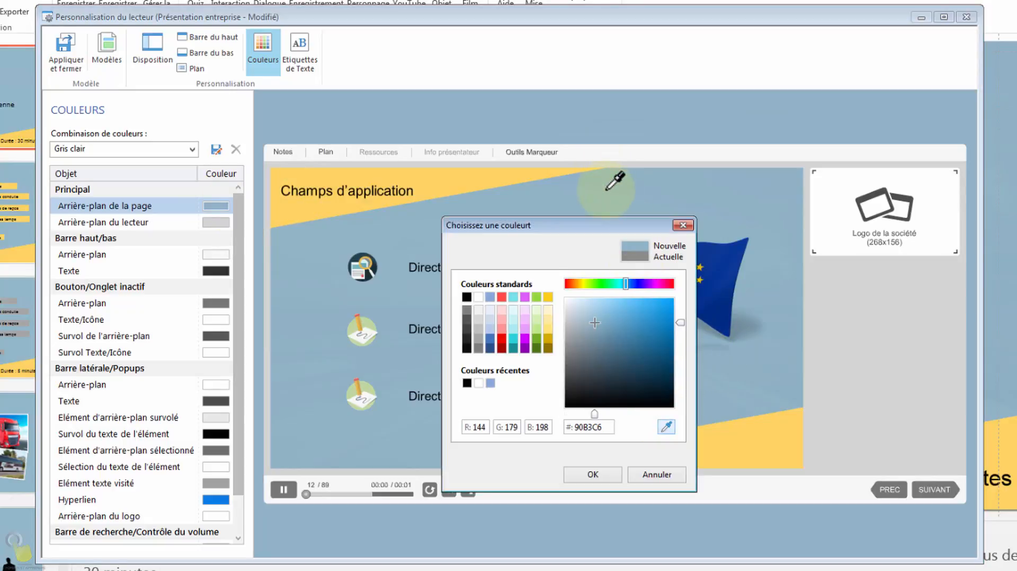
{"action": "left_click", "coordinate": [593, 475]}
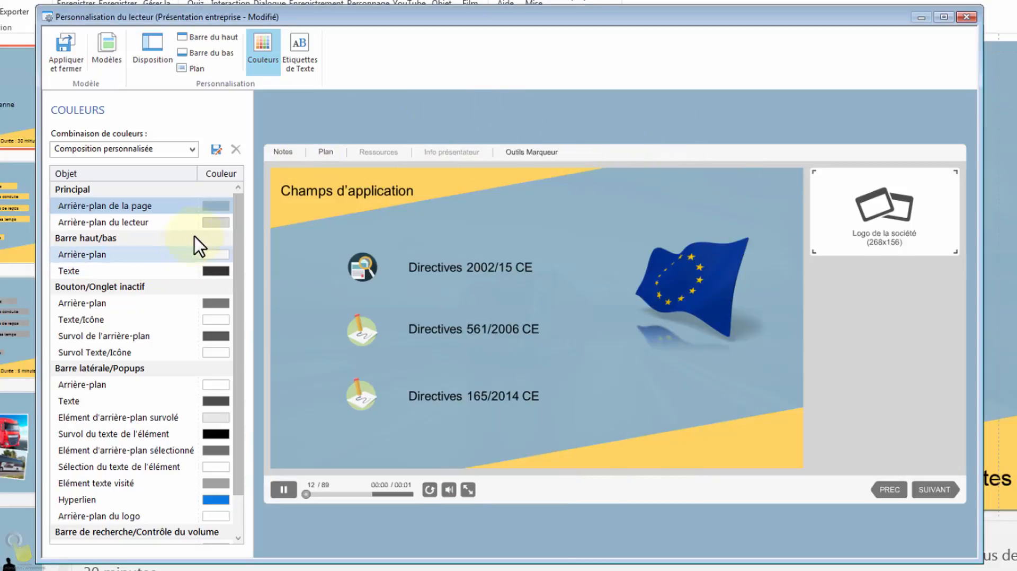
Set the Arrière-plan du lecteur color to the same blue, 90B3C6, sampled from the preview.
{"action": "left_click", "coordinate": [215, 222]}
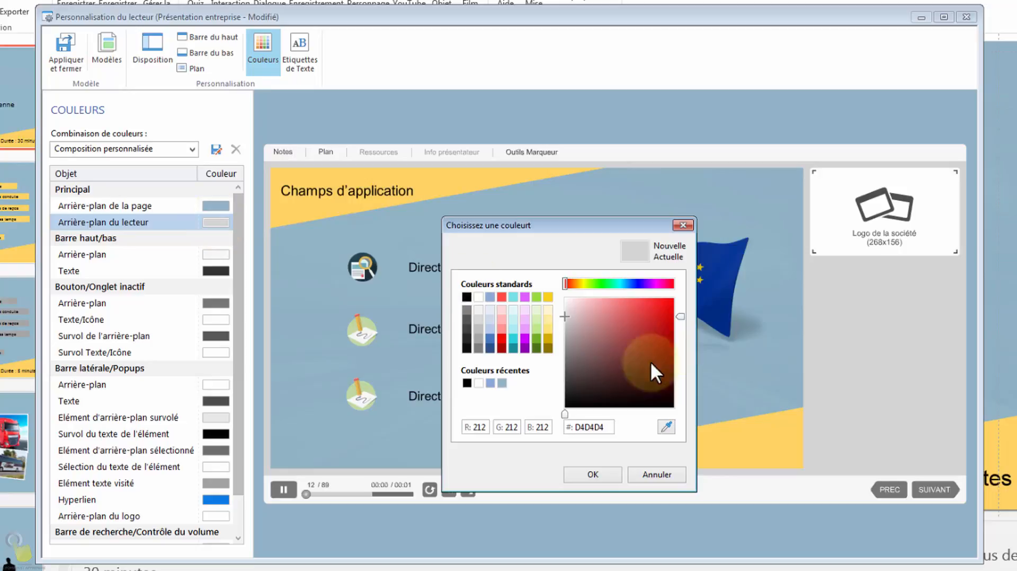
{"action": "left_click", "coordinate": [667, 427]}
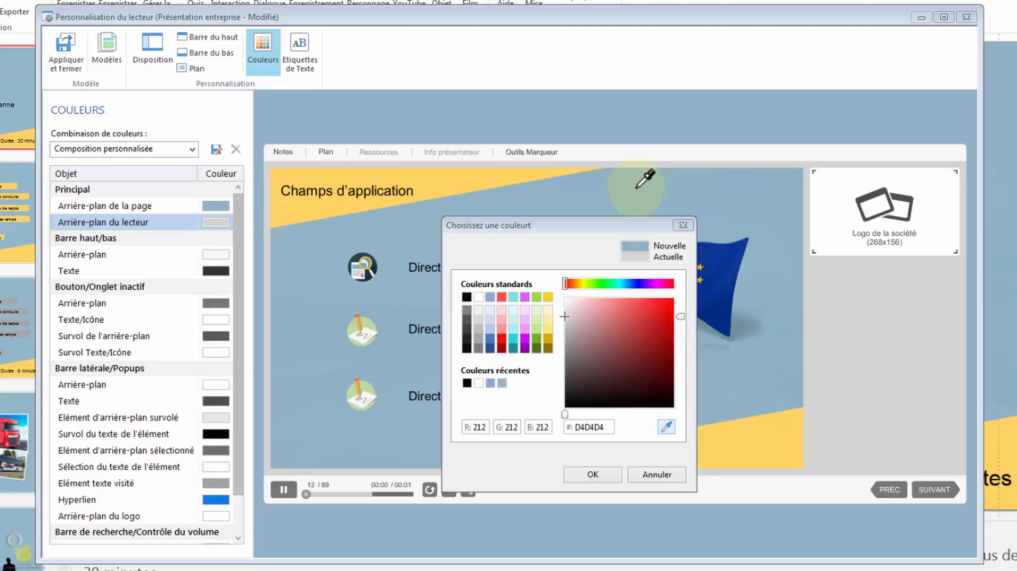
{"action": "left_click", "coordinate": [564, 123]}
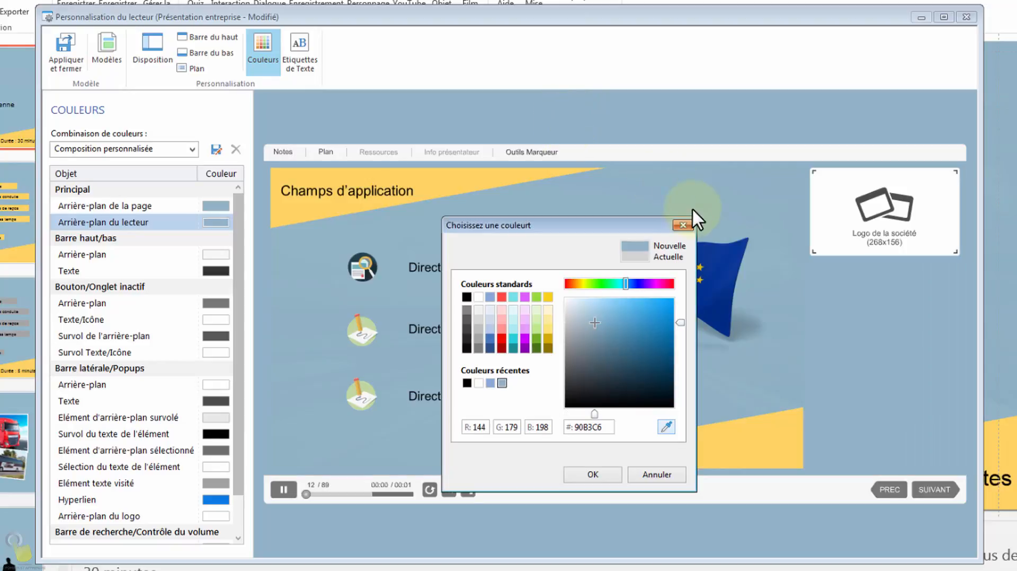
{"action": "left_click", "coordinate": [593, 475]}
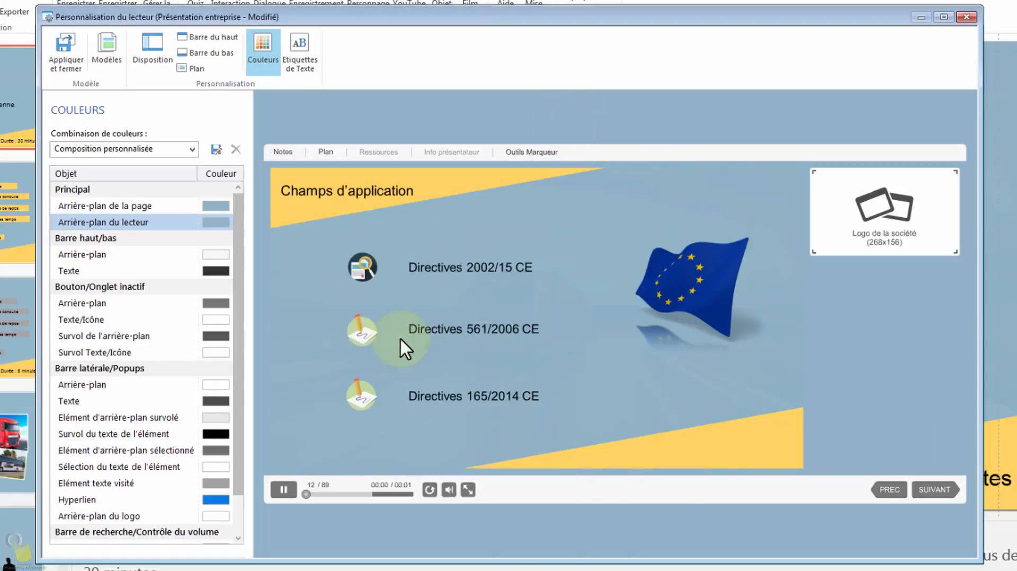
Set the Arrière-plan color of Barre latérale/Popups to blue 90B3C6, sampled from the slide in the preview.
{"action": "left_click", "coordinate": [215, 385]}
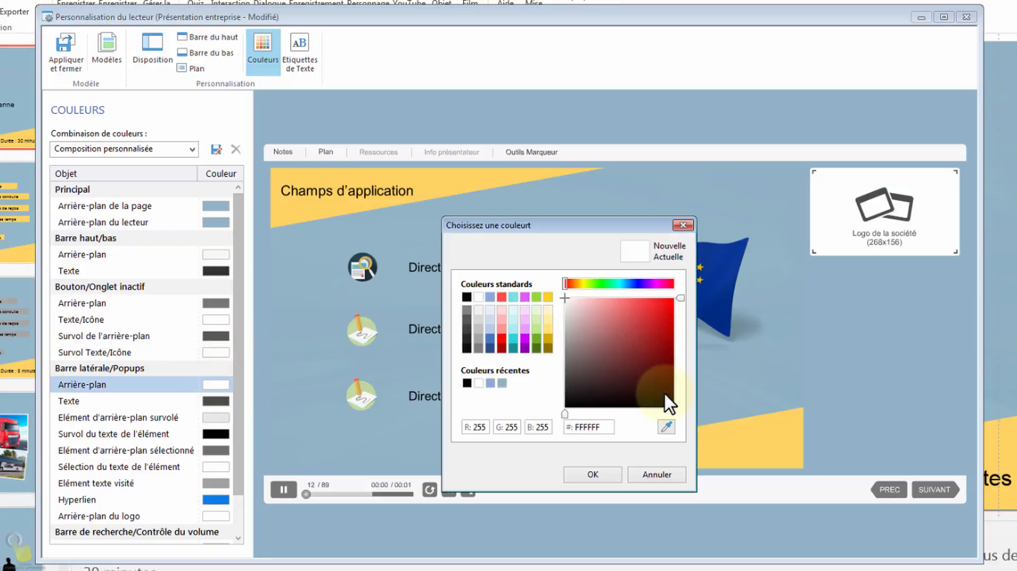
{"action": "left_click", "coordinate": [666, 426]}
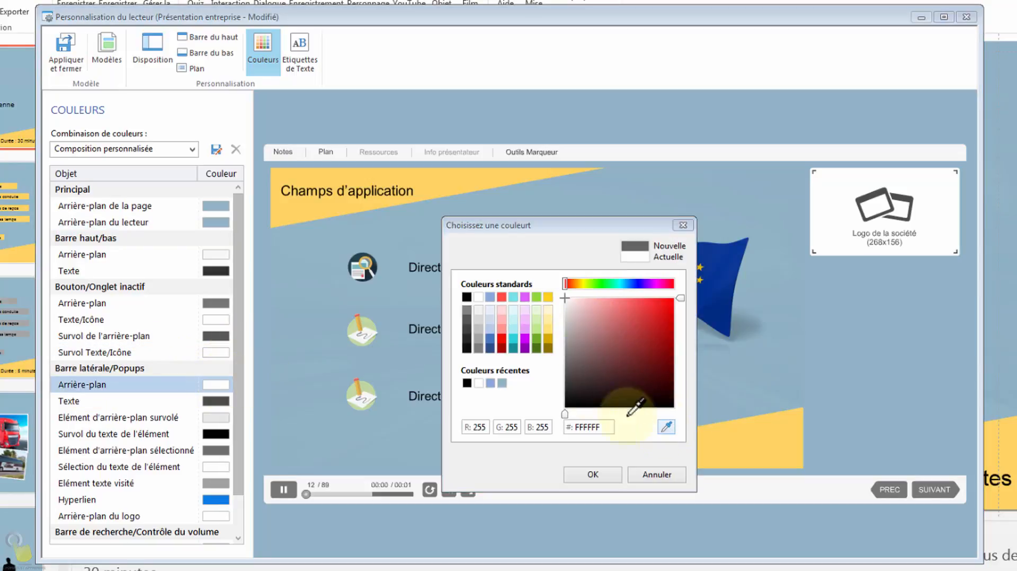
{"action": "left_click", "coordinate": [618, 191]}
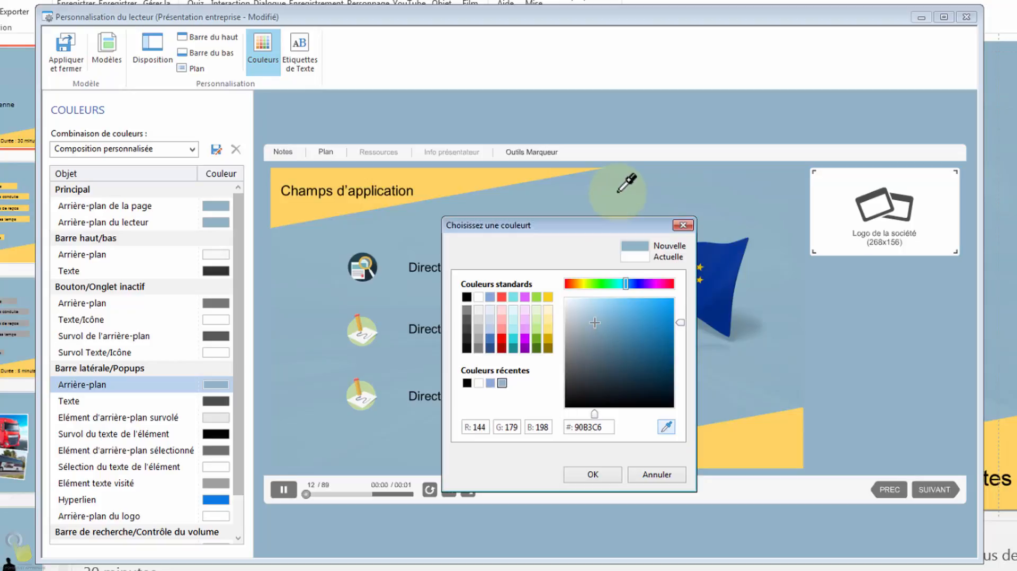
{"action": "left_click", "coordinate": [592, 474]}
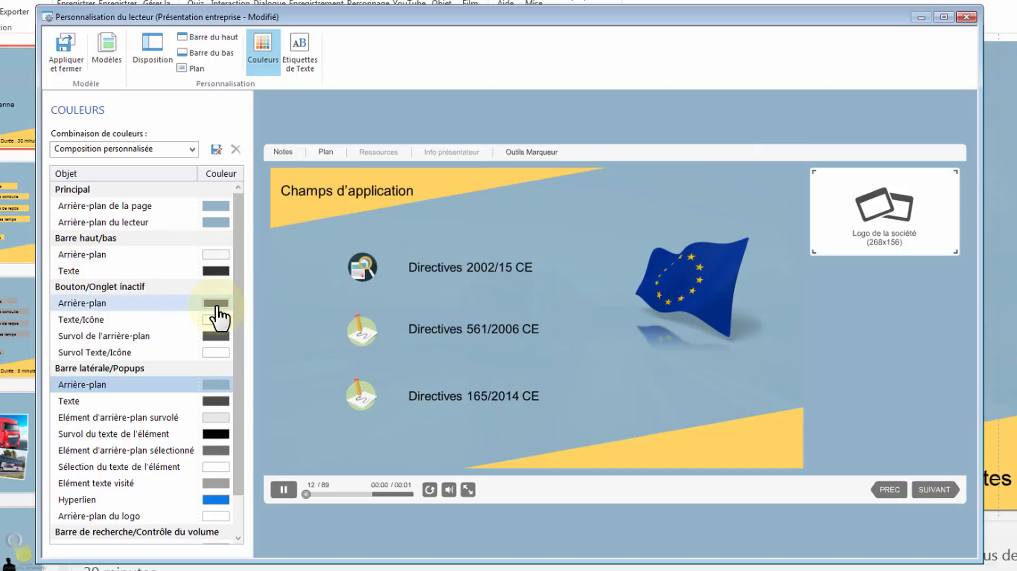
Set the Arrière-plan color of Bouton/Onglet inactif to red F01919.
{"action": "left_click", "coordinate": [215, 303]}
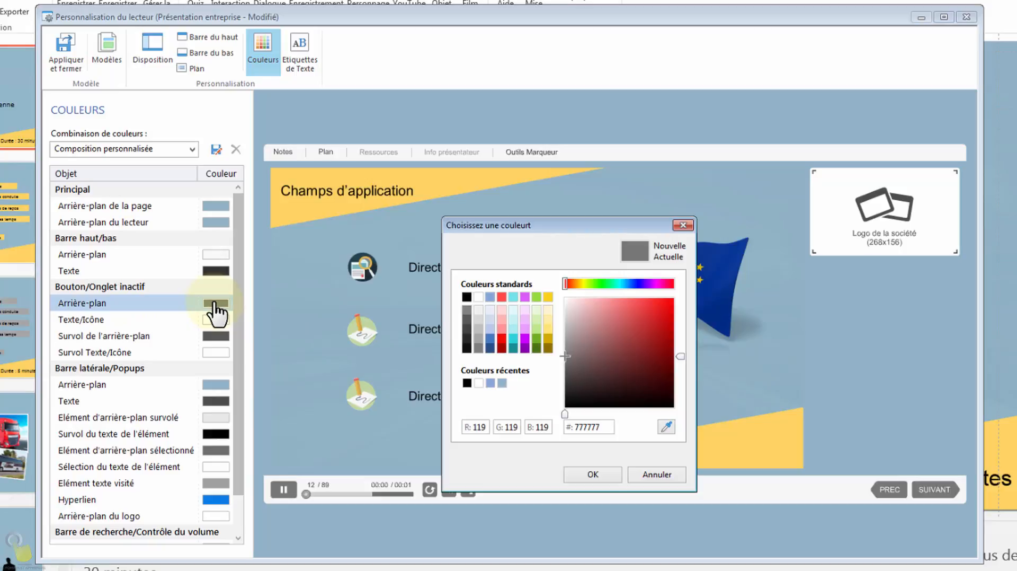
{"action": "left_click", "coordinate": [662, 303]}
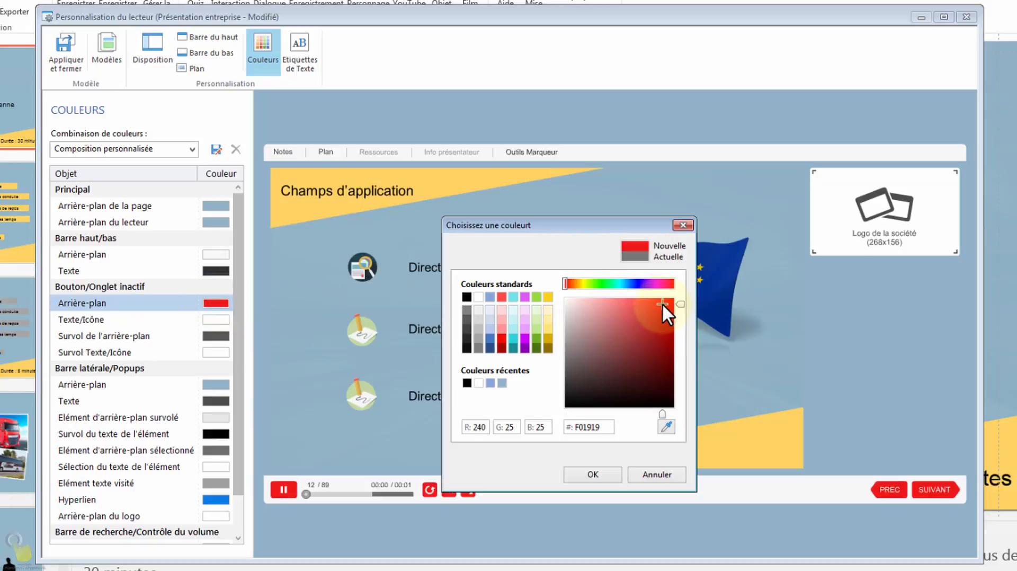
{"action": "left_click", "coordinate": [595, 475]}
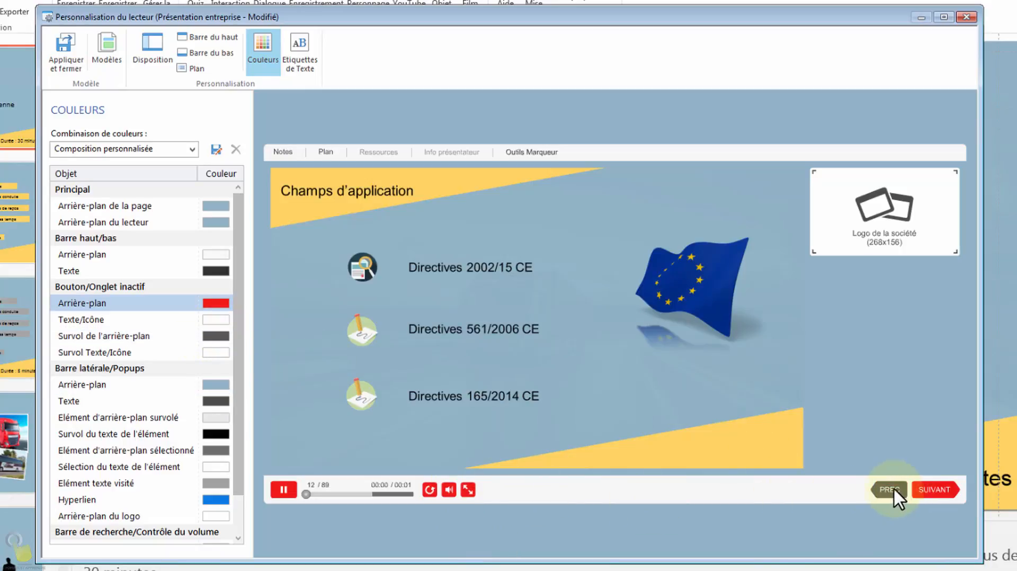
Set the Survol de l'arrière-plan color of Bouton/Onglet inactif to a light blue.
{"action": "left_click", "coordinate": [216, 335]}
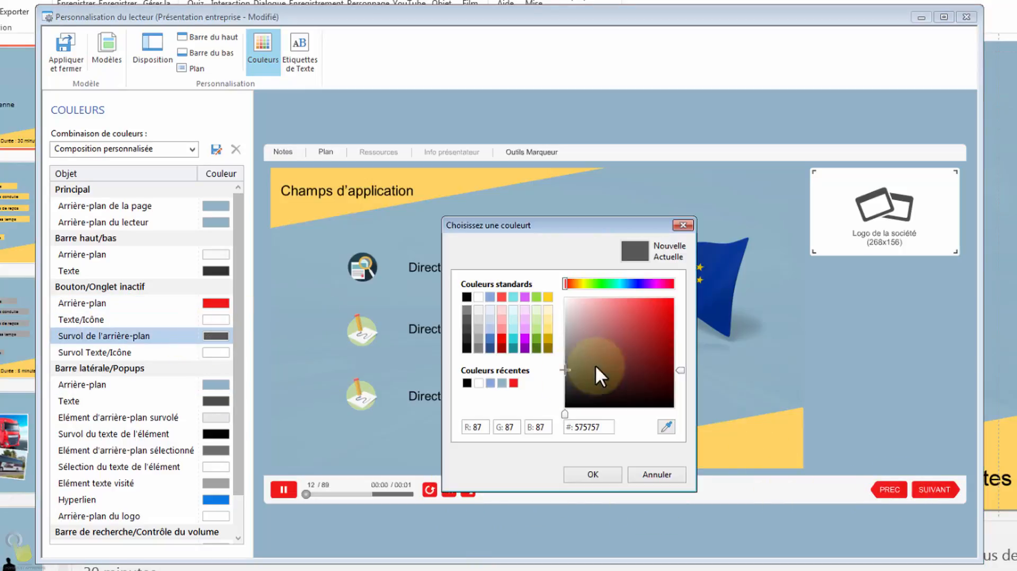
{"action": "left_click", "coordinate": [632, 282]}
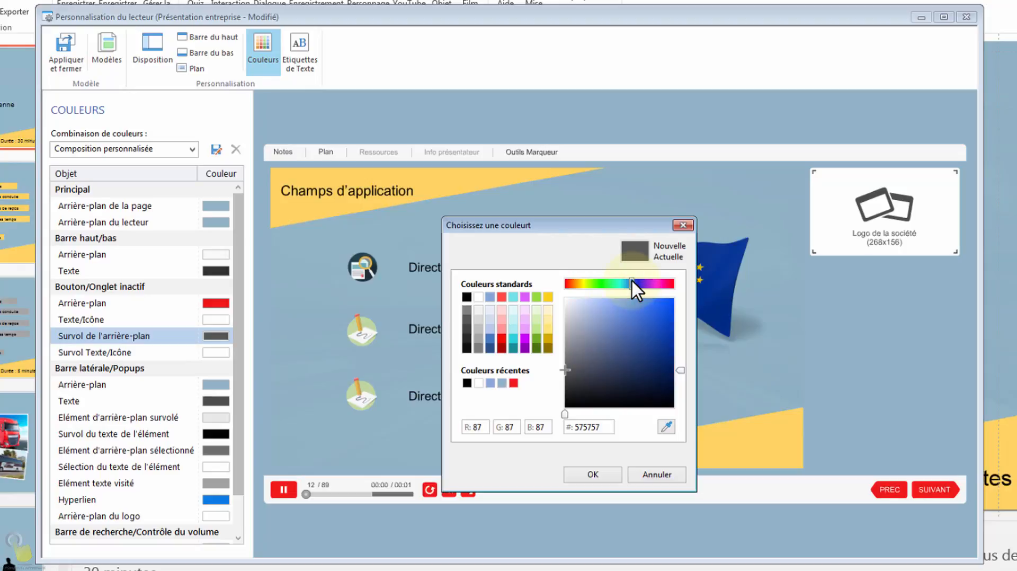
{"action": "left_click", "coordinate": [592, 476]}
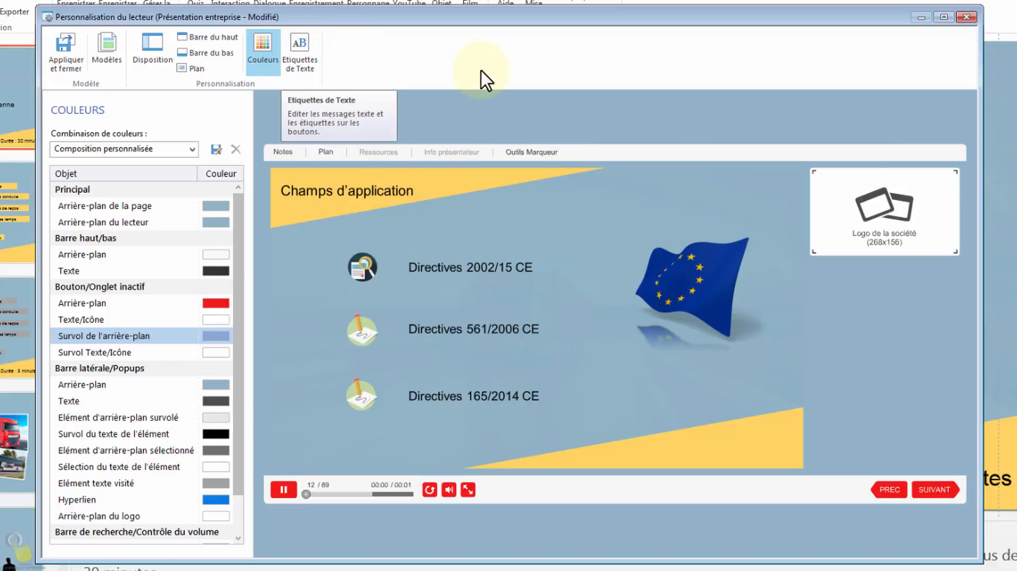
In the Etiquettes de Texte, change the side bar's Plan tab label to Sommaire and look through the remaining labels.
{"action": "left_click", "coordinate": [300, 55]}
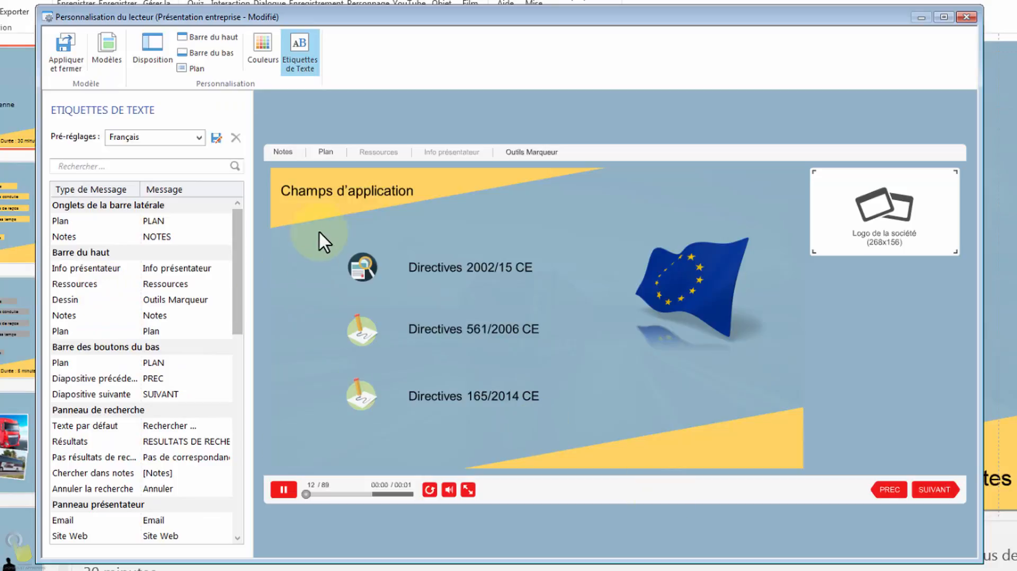
{"action": "left_click", "coordinate": [168, 219]}
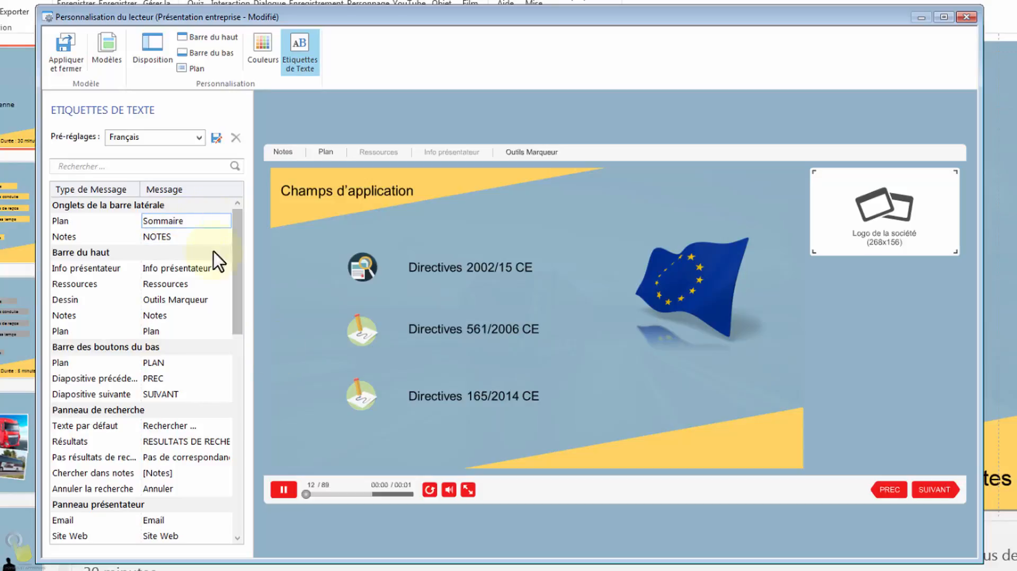
{"action": "left_click", "coordinate": [178, 268]}
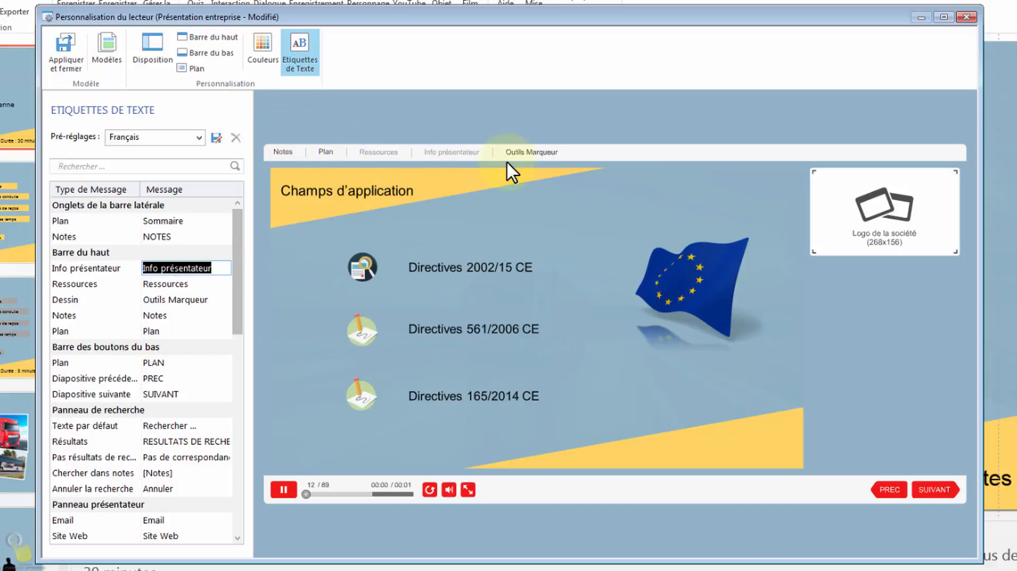
{"action": "left_click", "coordinate": [191, 236]}
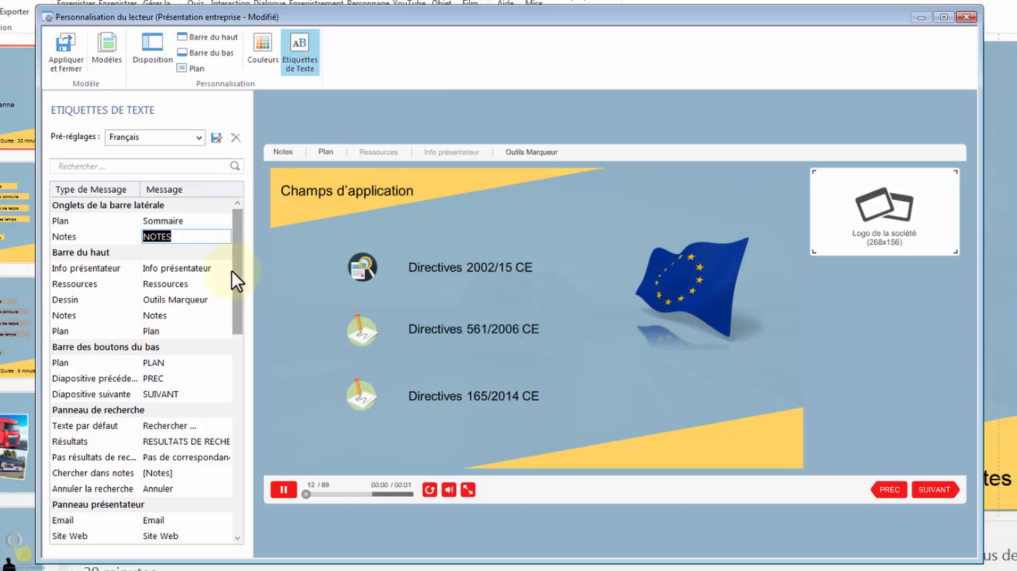
{"action": "left_click_drag", "start_coordinate": [237, 258], "coordinate": [259, 471]}
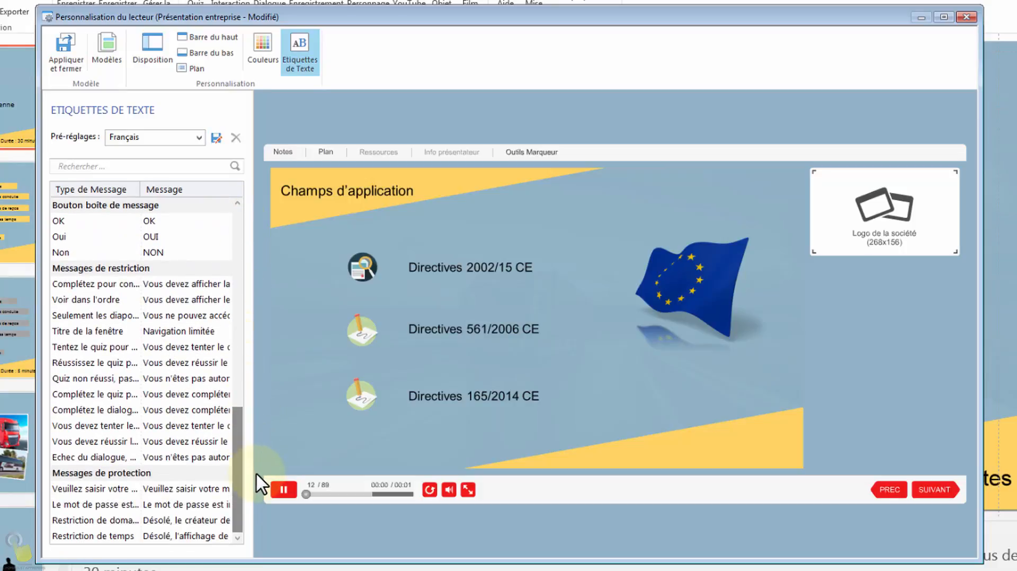